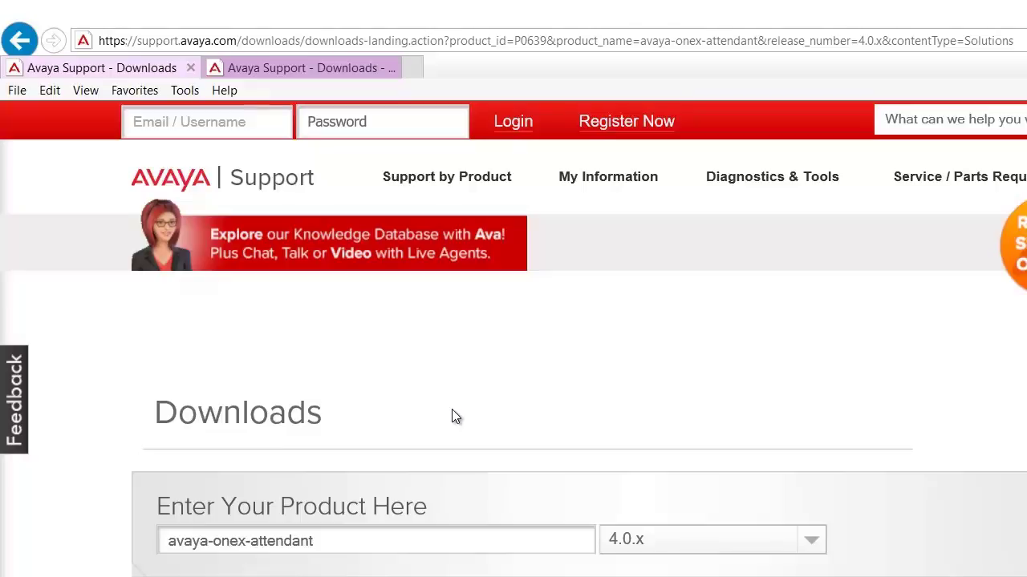
Bring up the Support by Product menu in the Avaya Support site navigation.
mouse_move(478, 189)
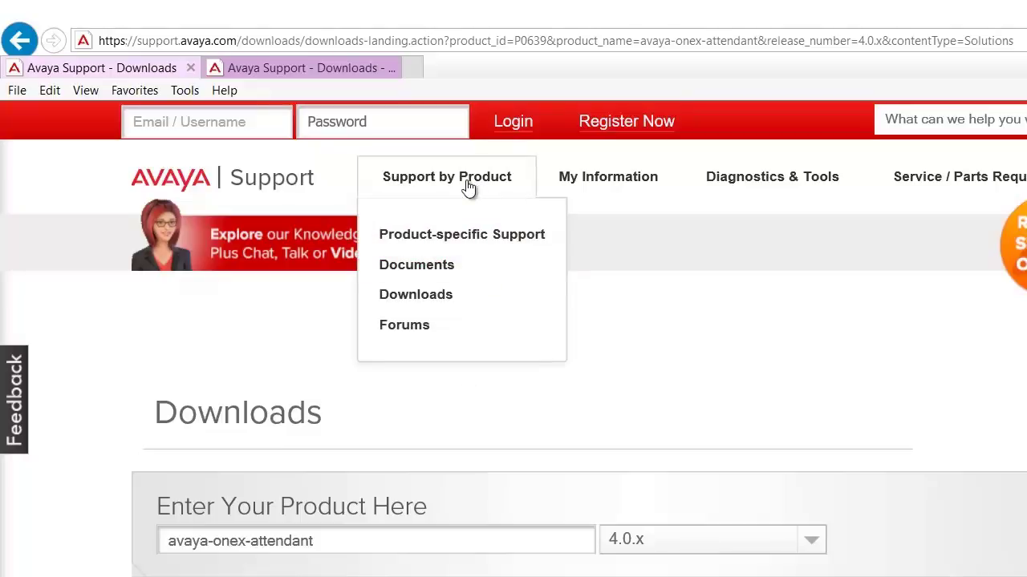
On the Downloads page, select Avaya one-X Attendant as the product.
left_click(442, 306)
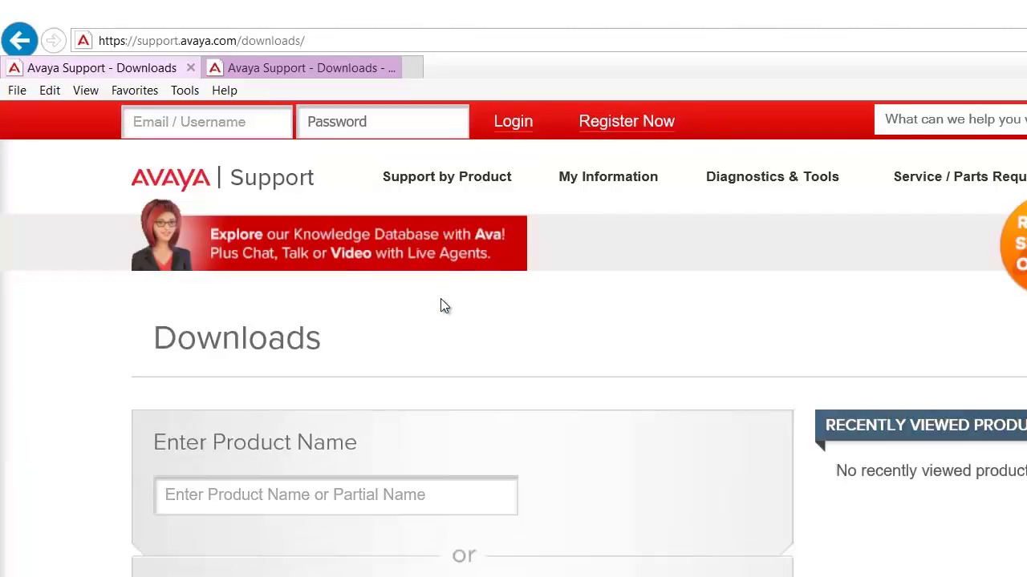
left_click(237, 496)
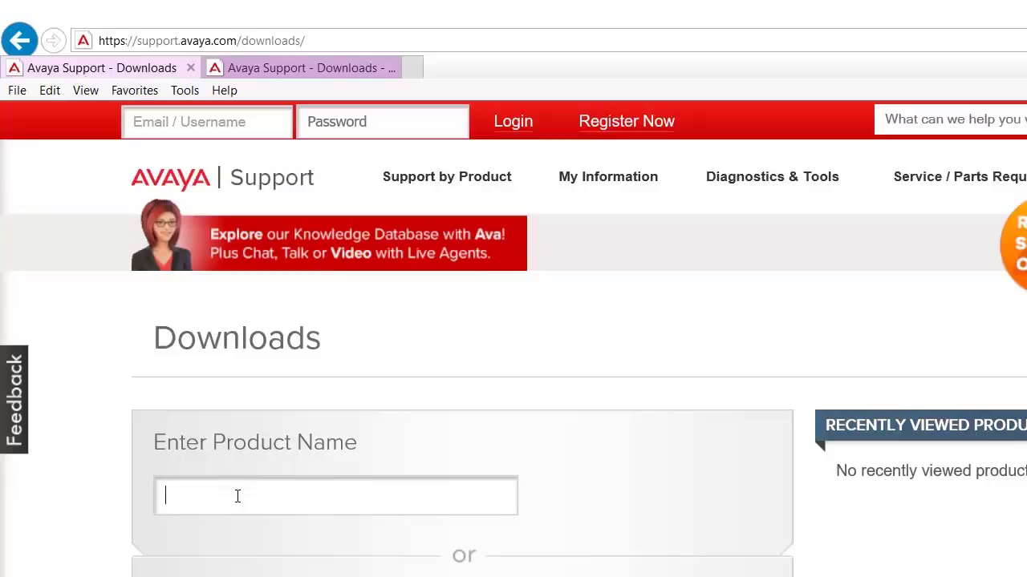
type("avaya on")
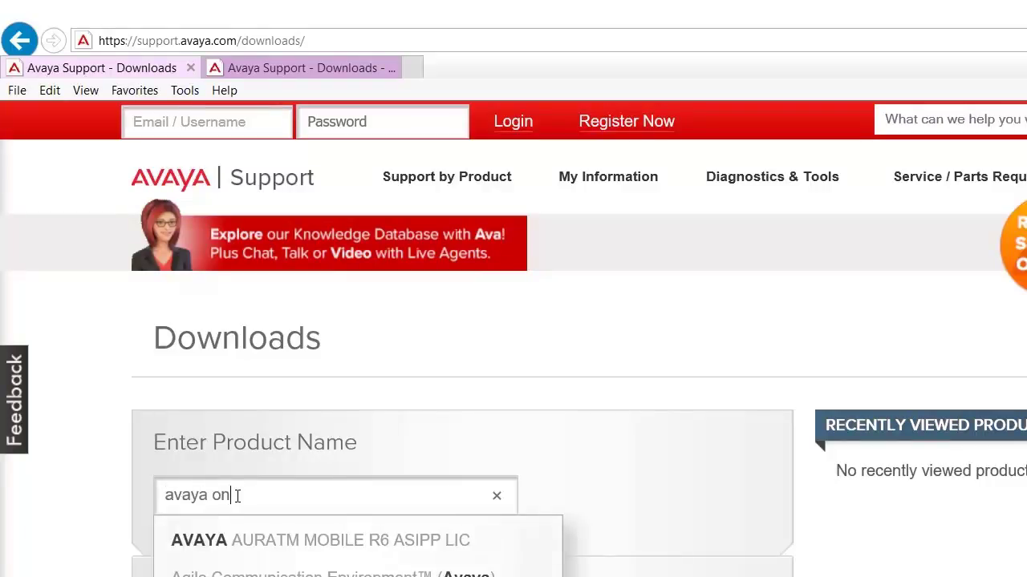
type("e-x atte")
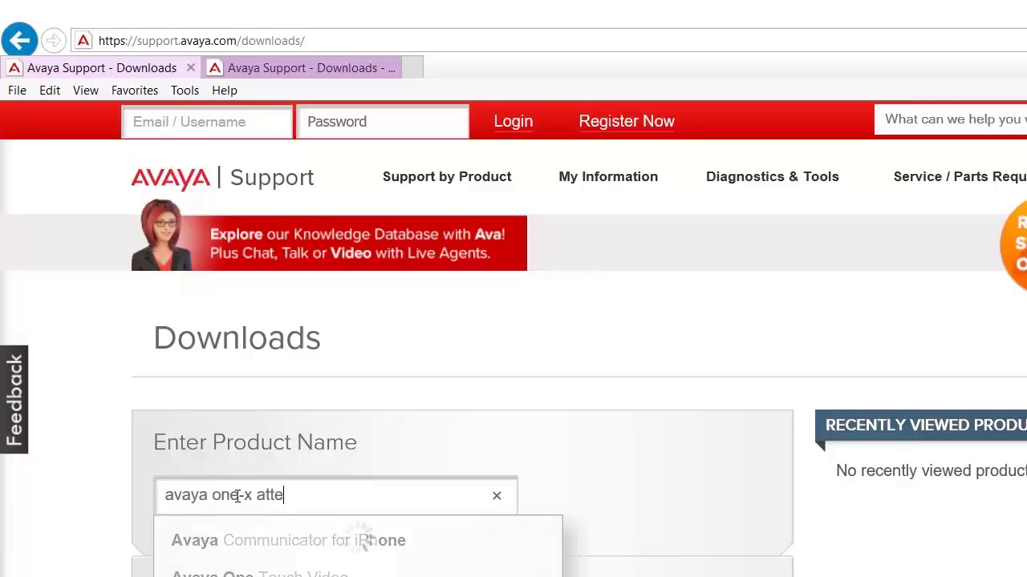
left_click(331, 546)
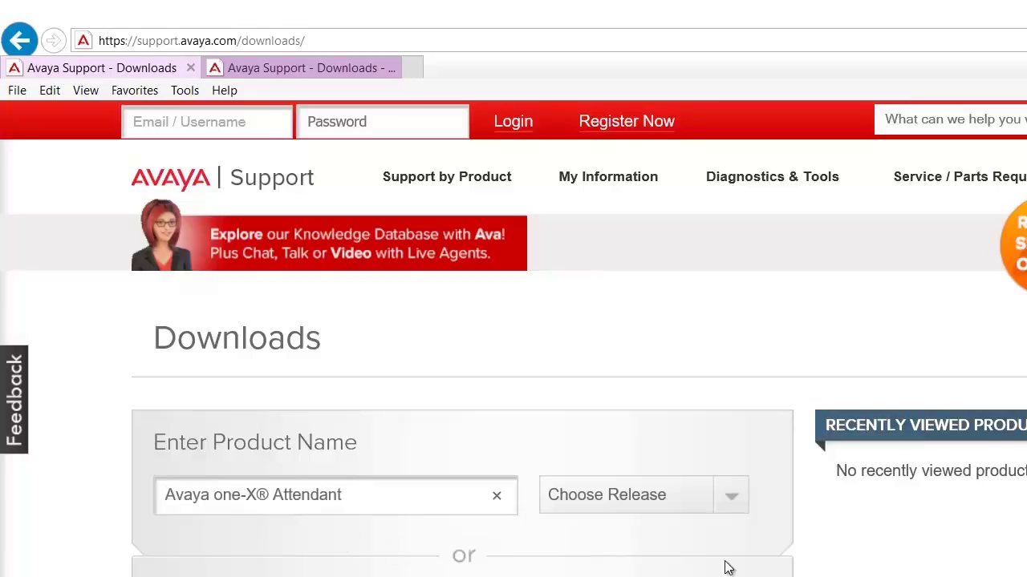
Choose release 4.0.x and sort the download results by date.
left_click(736, 506)
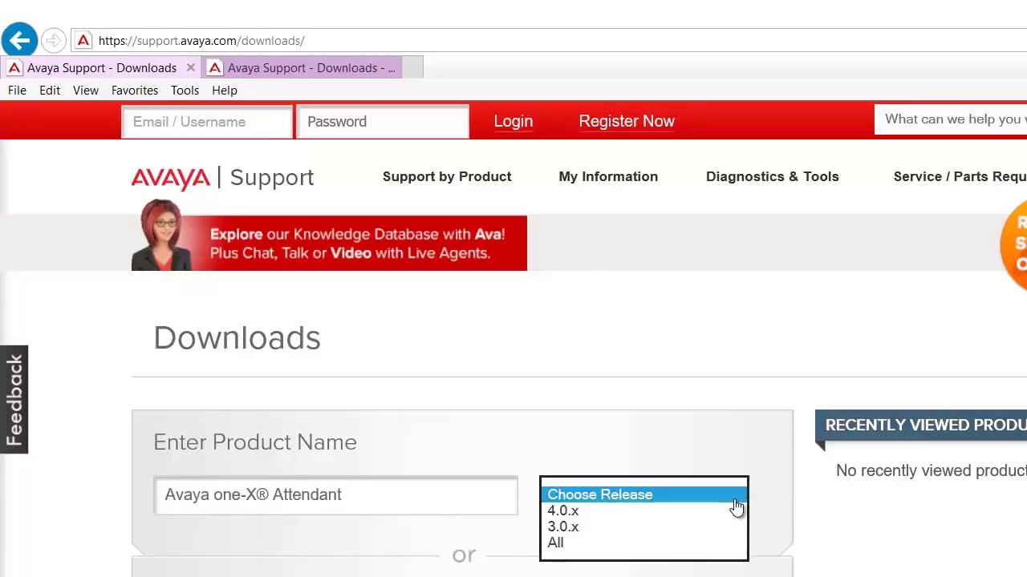
left_click(657, 511)
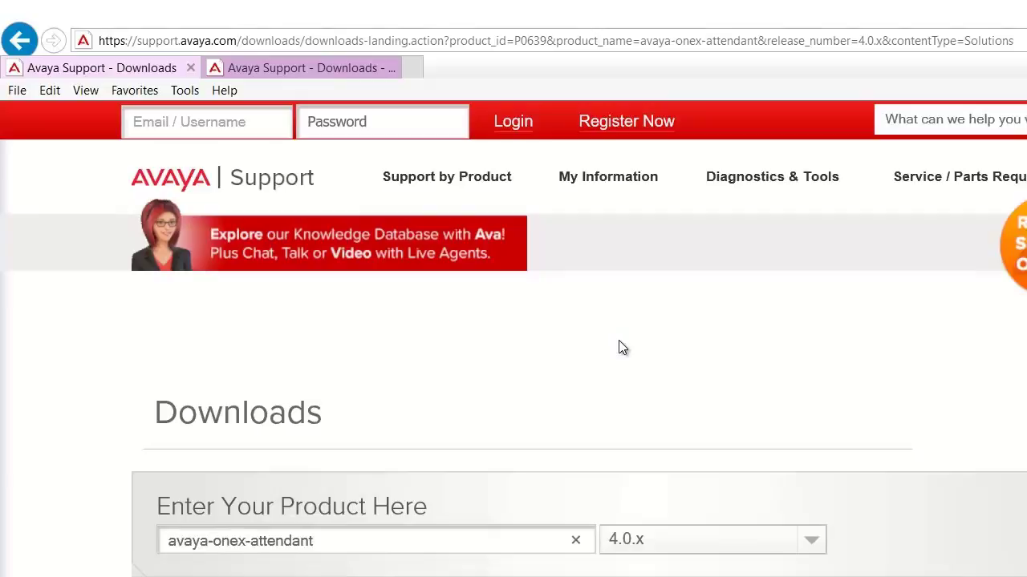
scroll(618, 348, "down", 4)
left_click(579, 362)
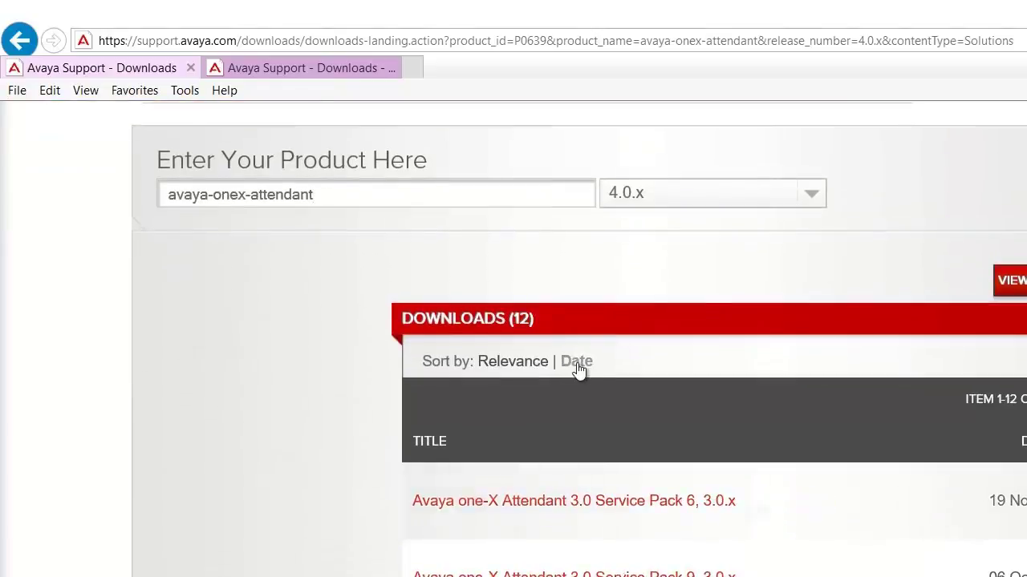
scroll(838, 273, "down", 3)
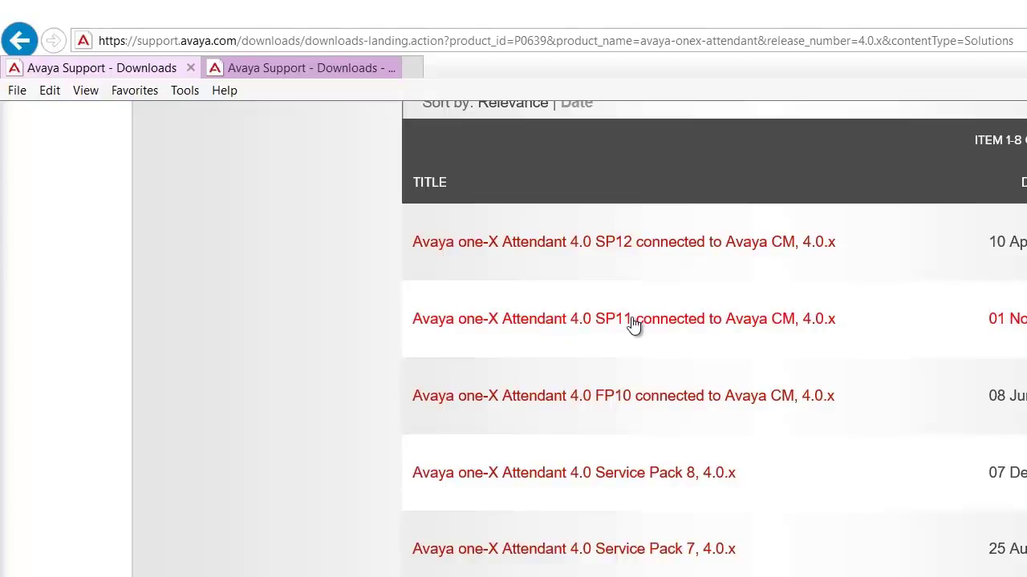
From the SP11 tab, download 1xAttd_R4_SP11_CM_DVD_4-12-010.zip via the PLDS Downloads page.
left_click(279, 69)
scroll(630, 436, "down", 5)
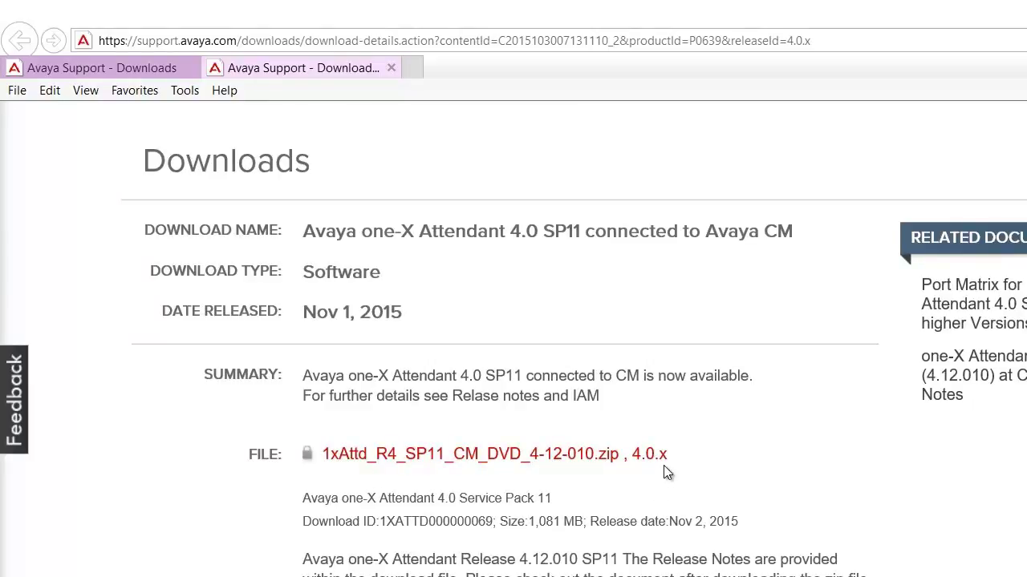
left_click(514, 457)
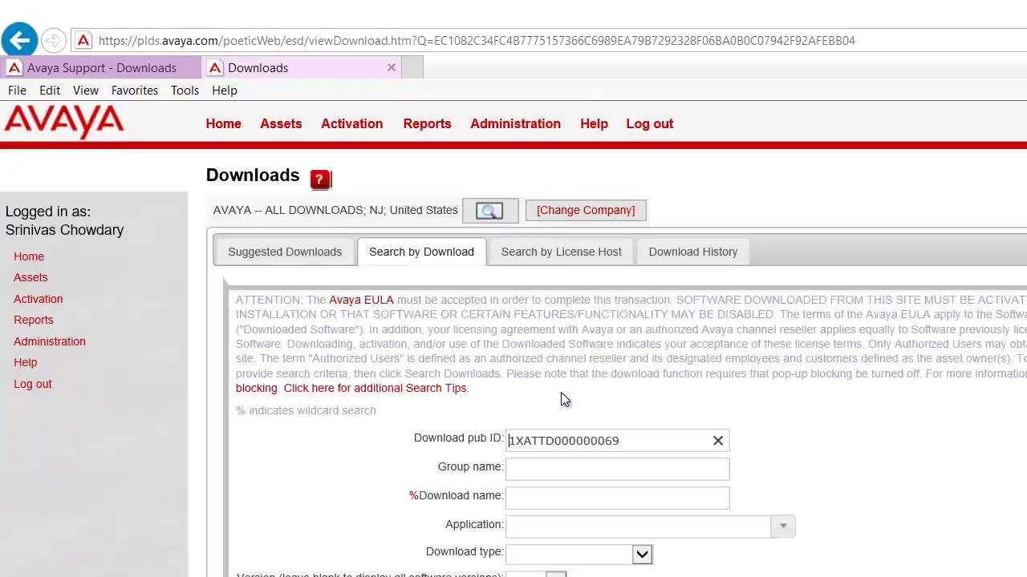
scroll(562, 397, "down", 3)
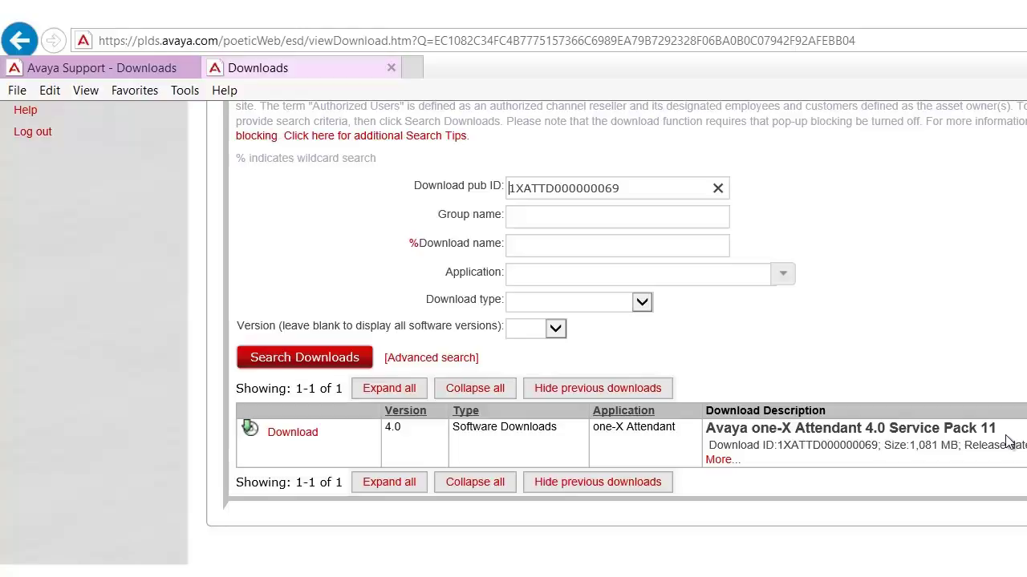
left_click(301, 438)
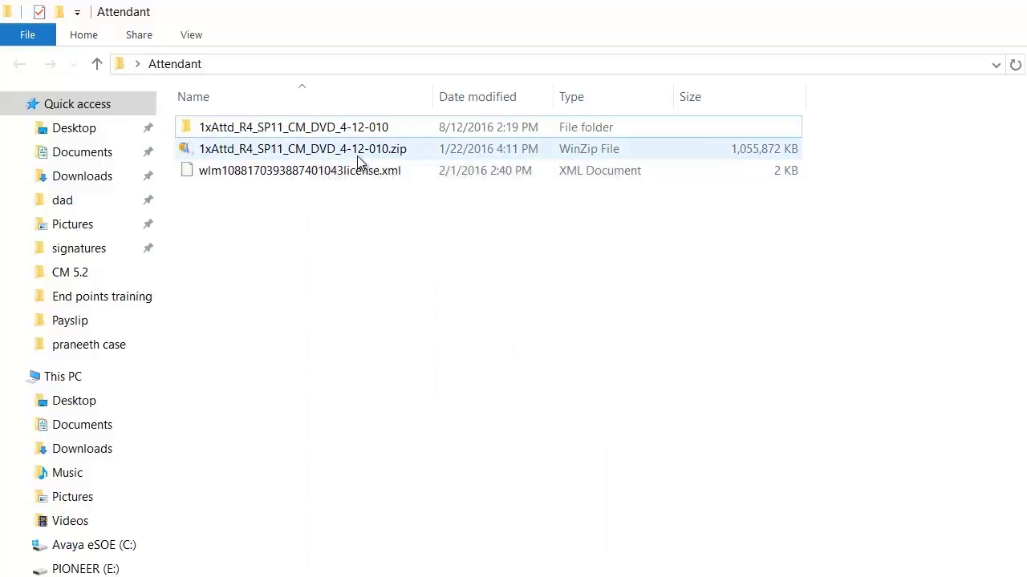
Extract the SP11 zip into its own named folder with WinZip.
mouse_move(363, 161)
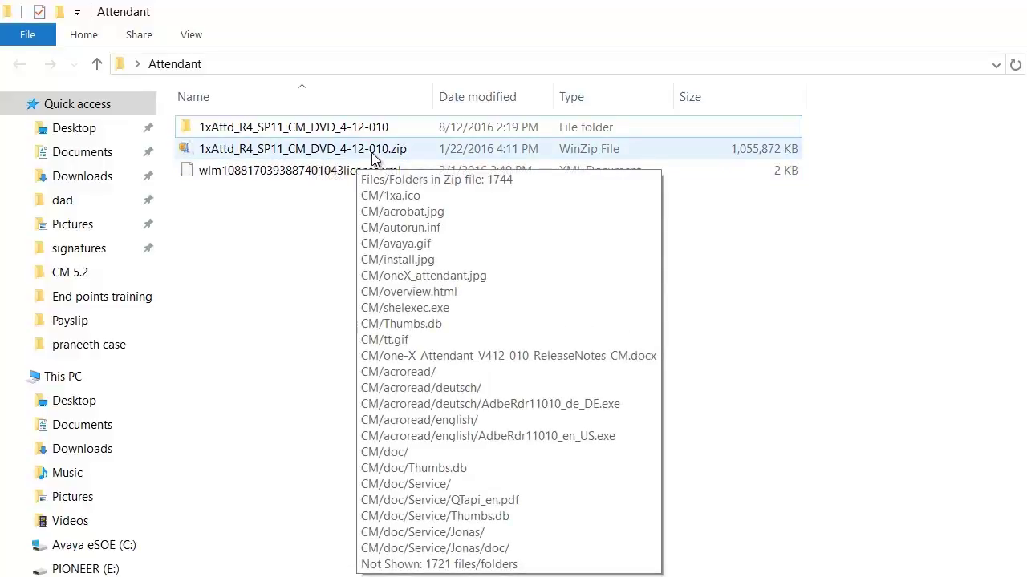
left_click(372, 158)
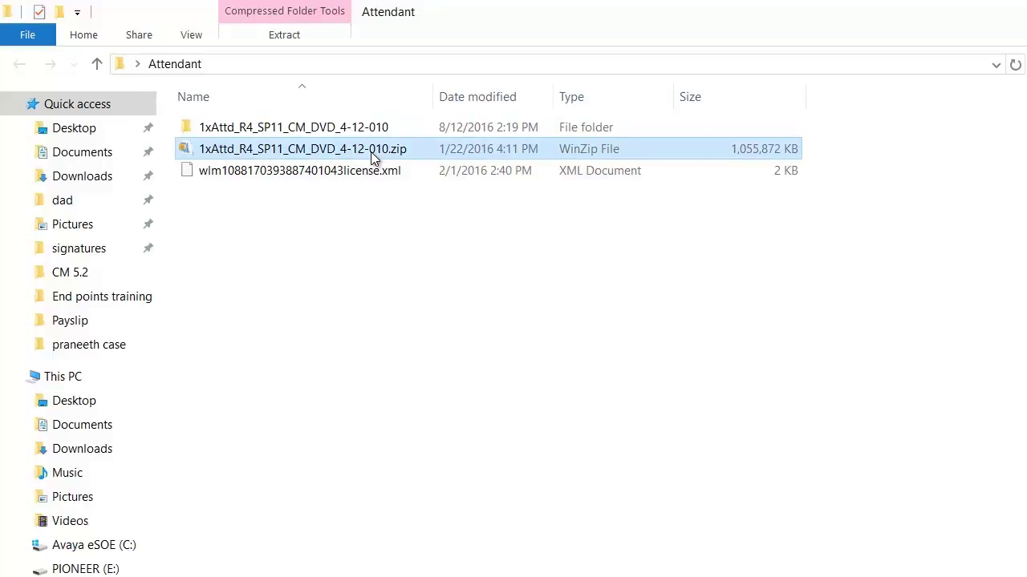
right_click(371, 157)
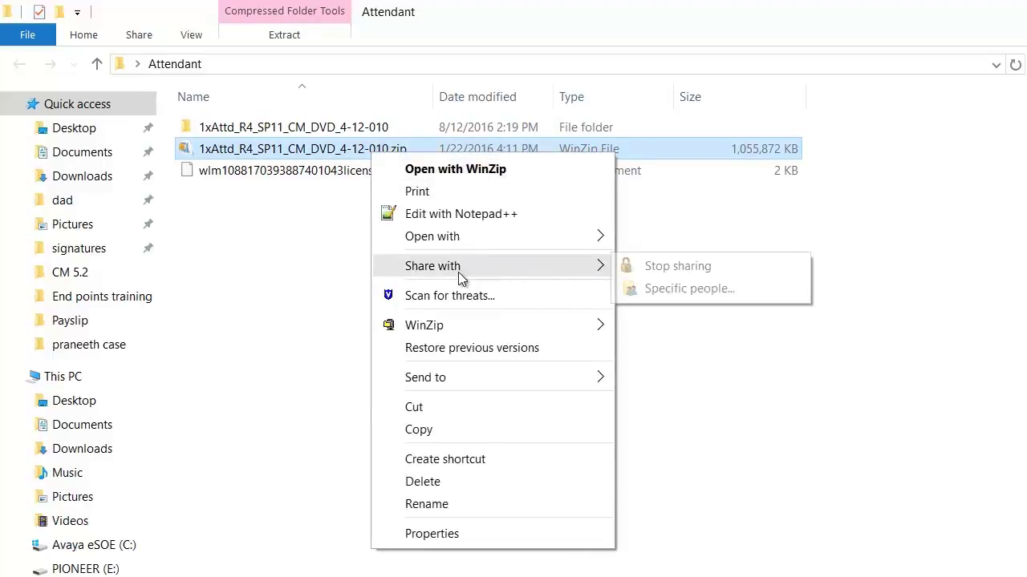
mouse_move(466, 324)
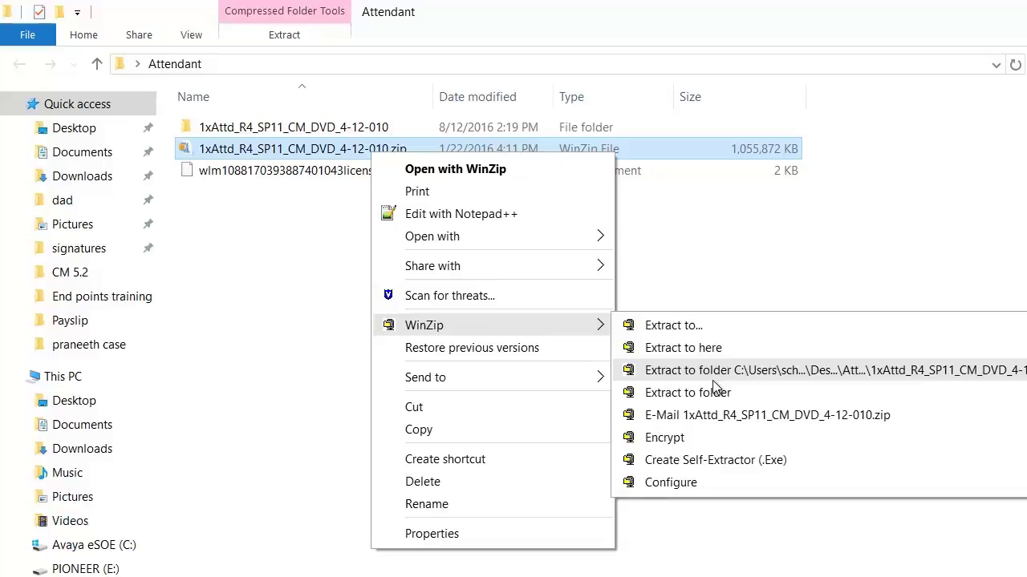
left_click(694, 561)
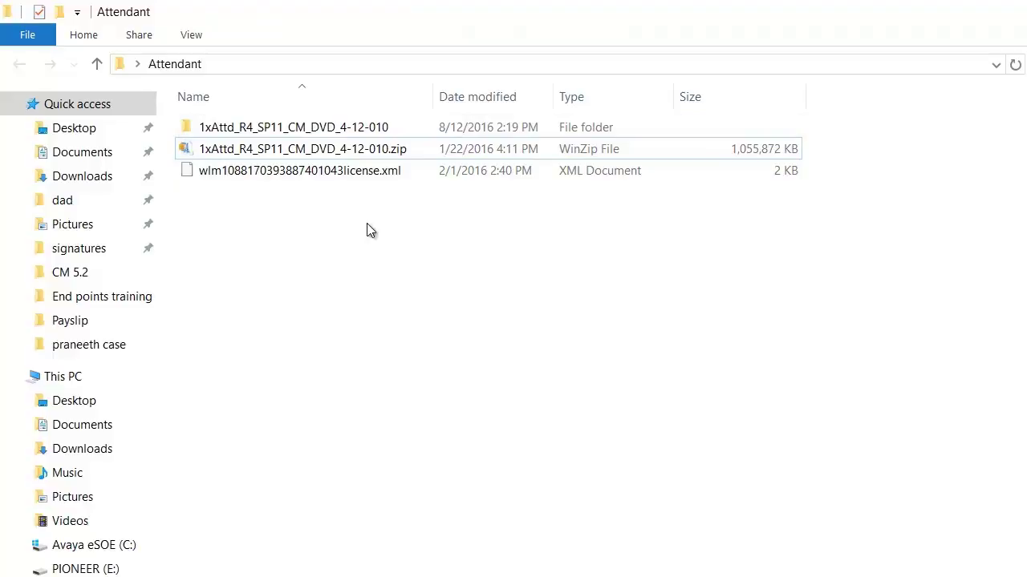
Browse the extracted package through CM, software and one-X Attendant to the install folder.
double_click(301, 128)
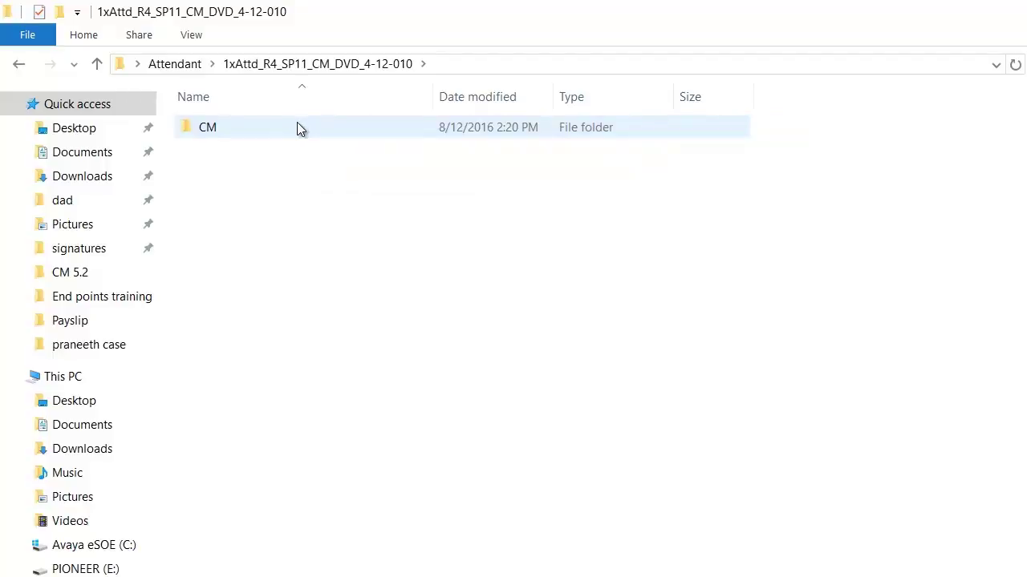
double_click(298, 128)
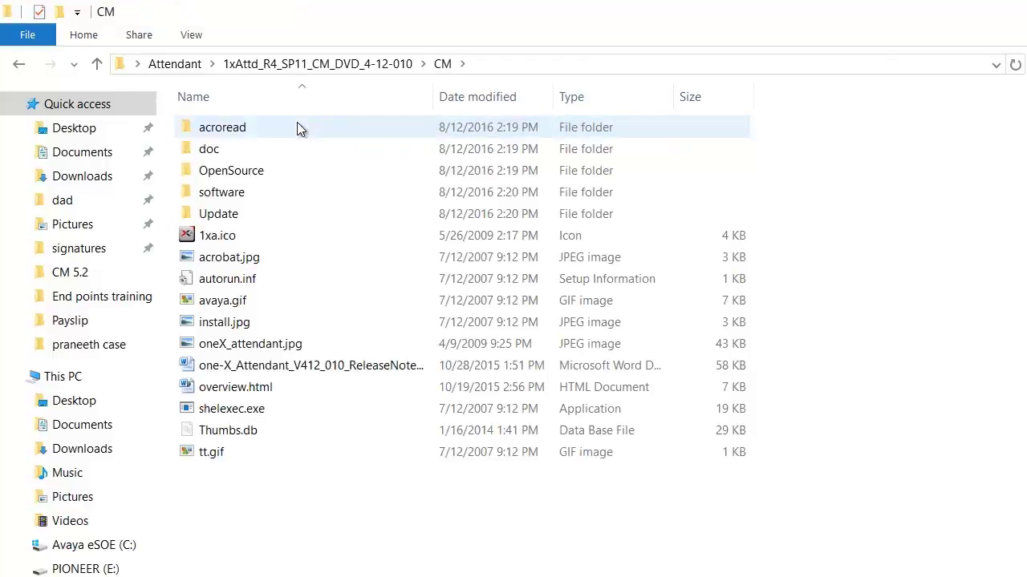
double_click(265, 191)
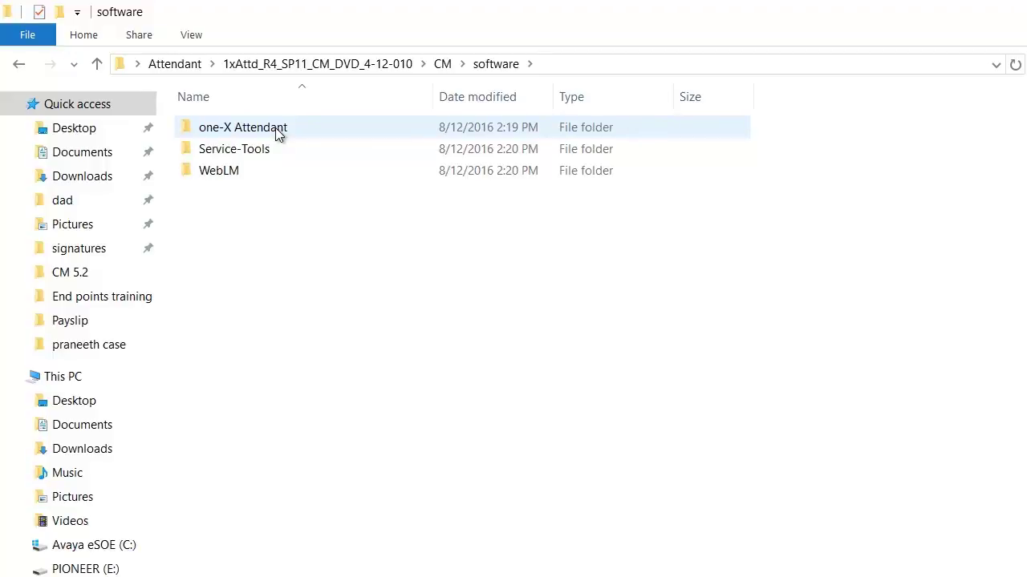
double_click(262, 151)
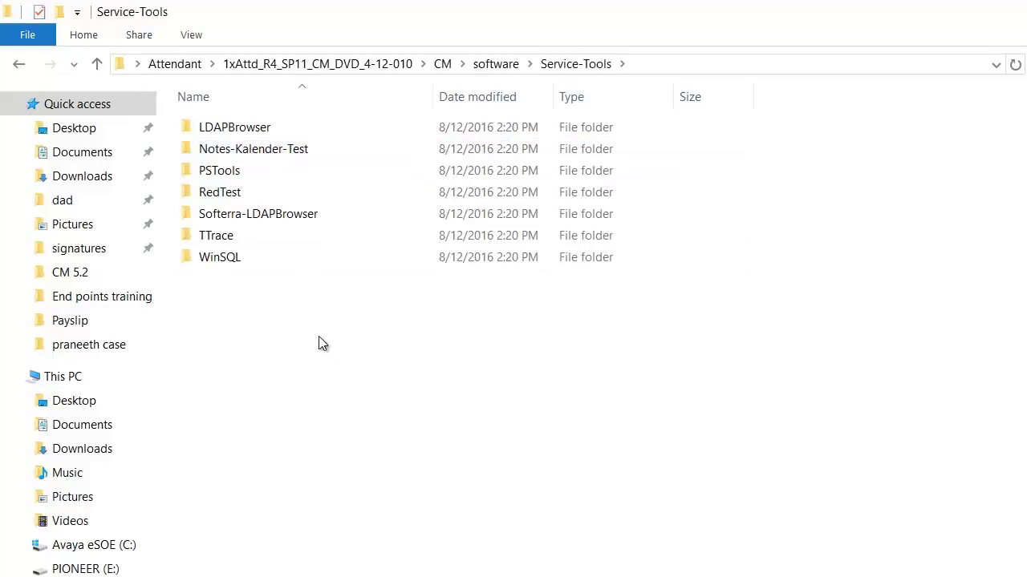
left_click(493, 65)
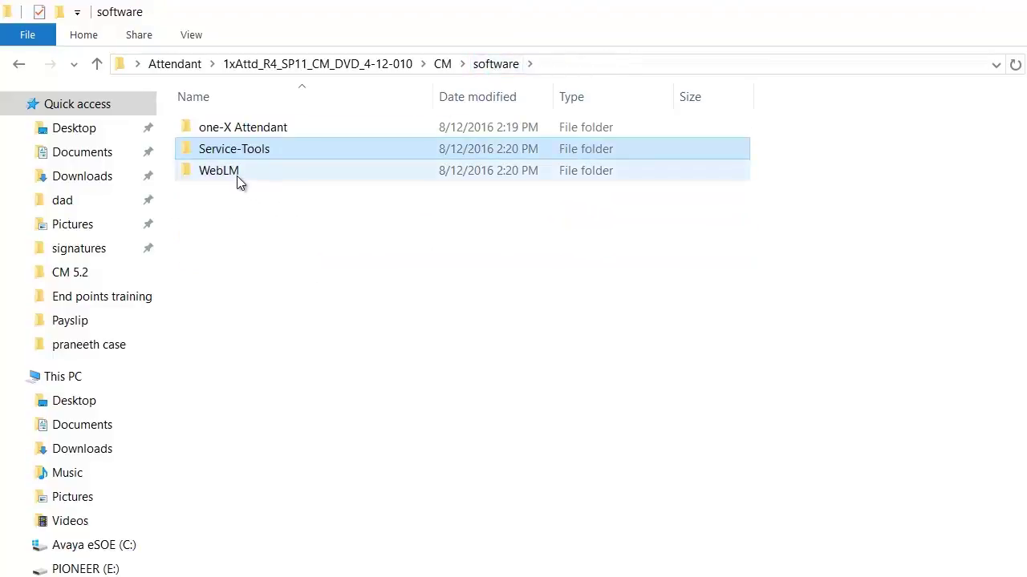
mouse_move(237, 176)
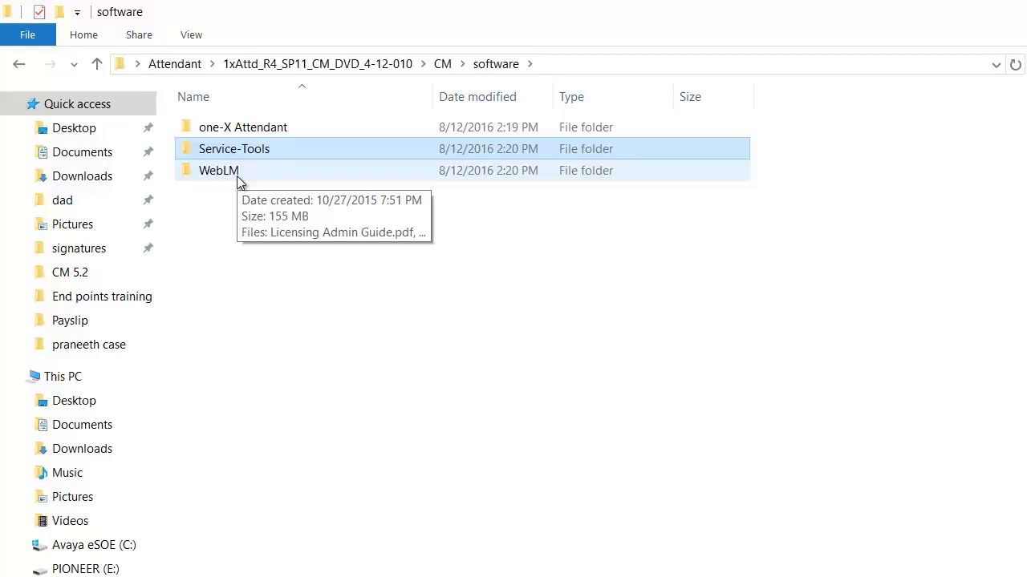
double_click(246, 135)
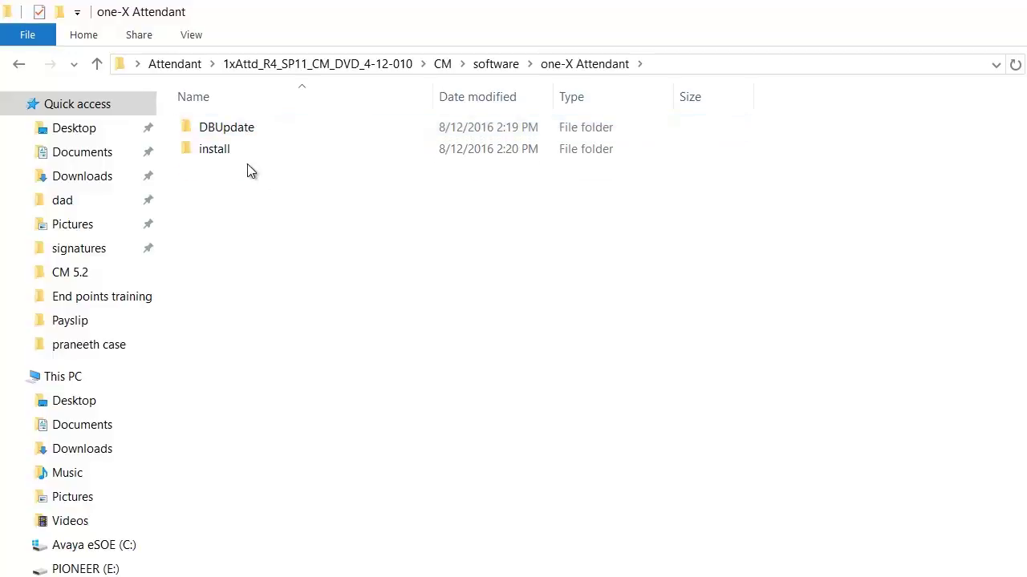
double_click(233, 153)
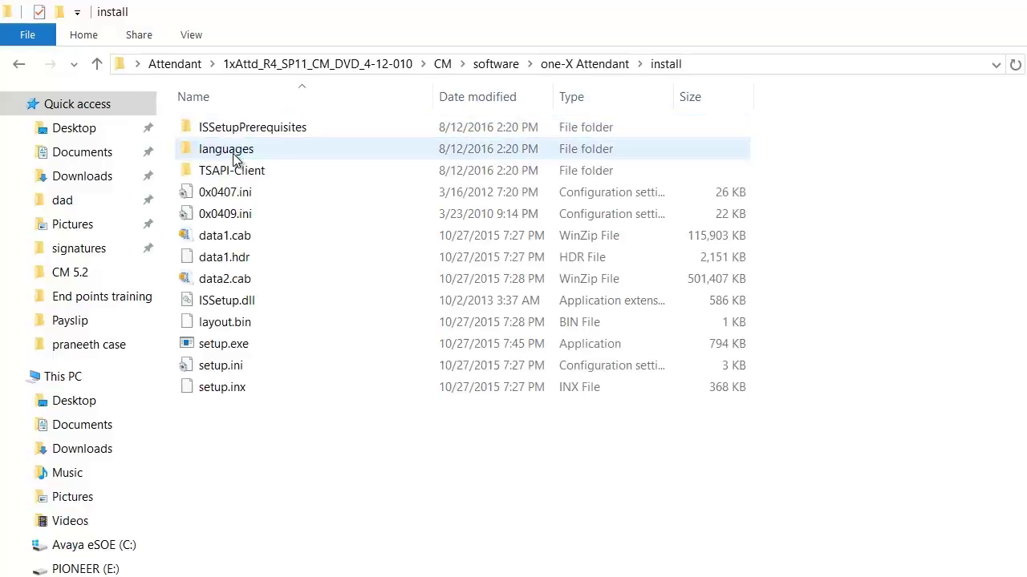
Run setup.exe as administrator, pass the Welcome page and accept the license terms.
right_click(244, 348)
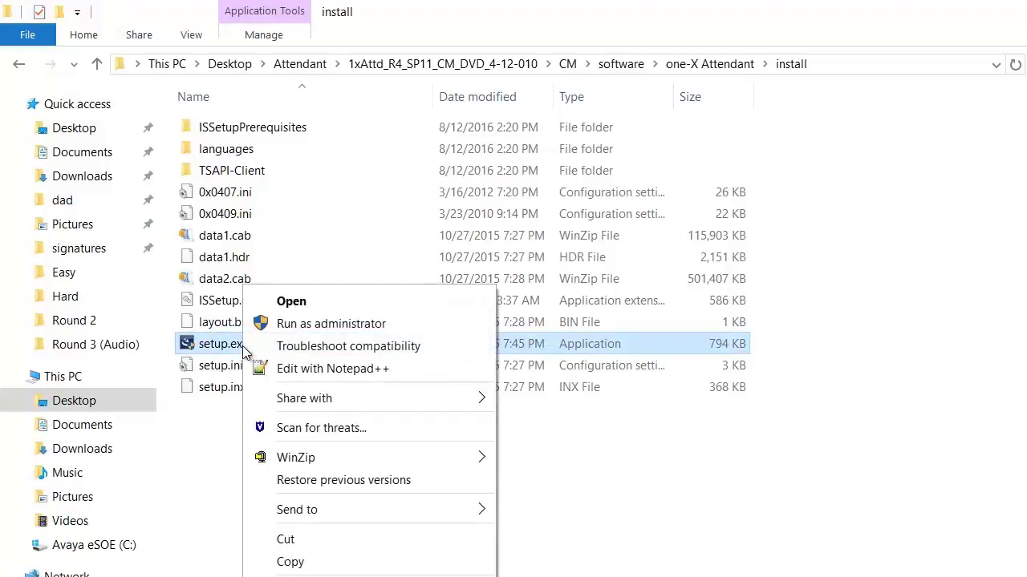
left_click(277, 325)
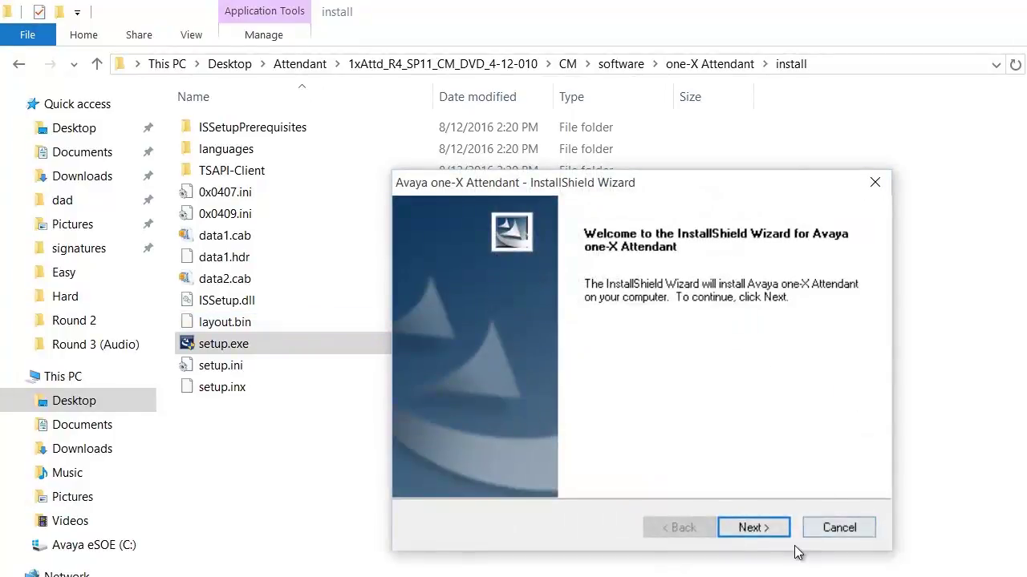
left_click(768, 529)
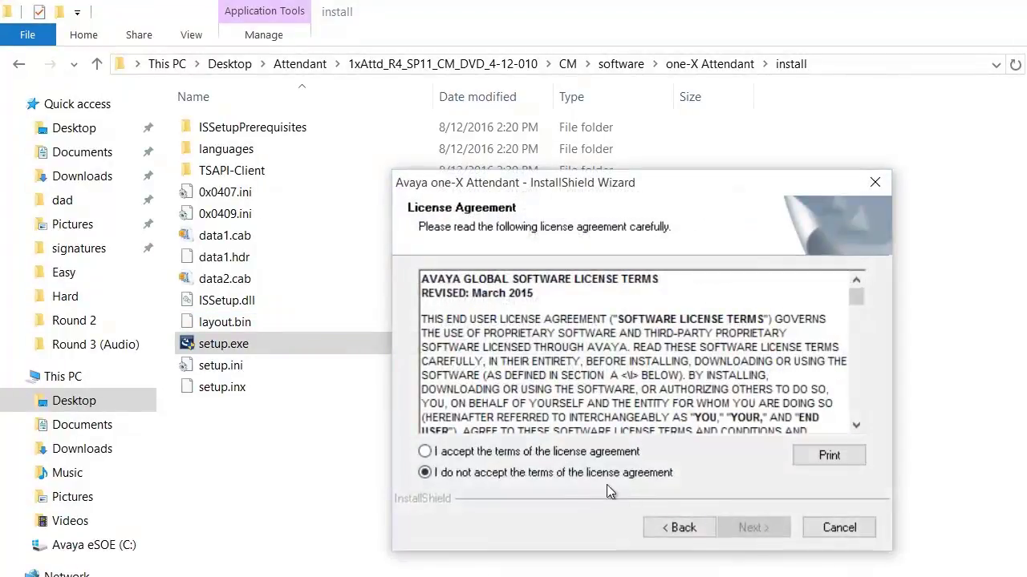
left_click(518, 456)
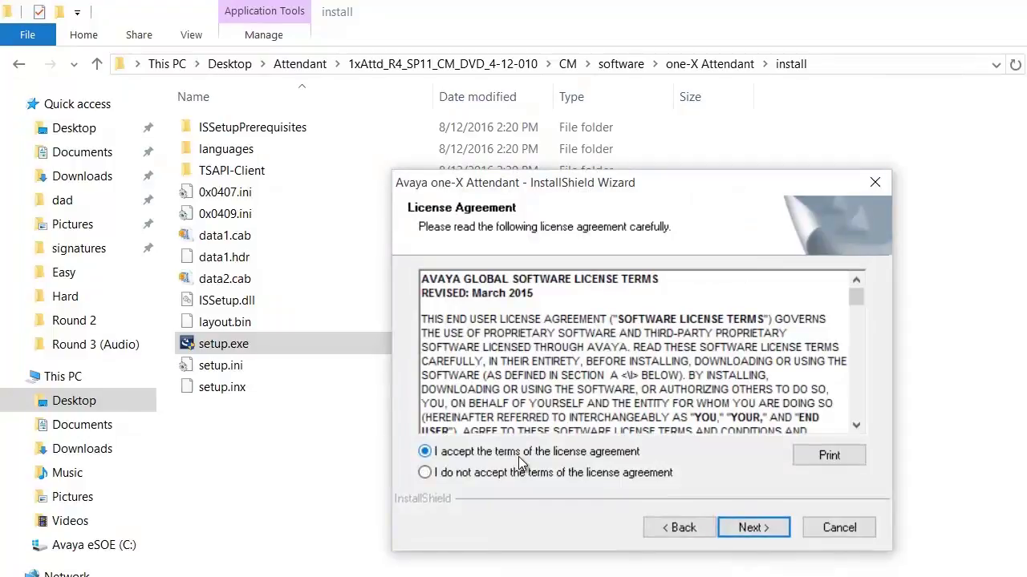
left_click(758, 528)
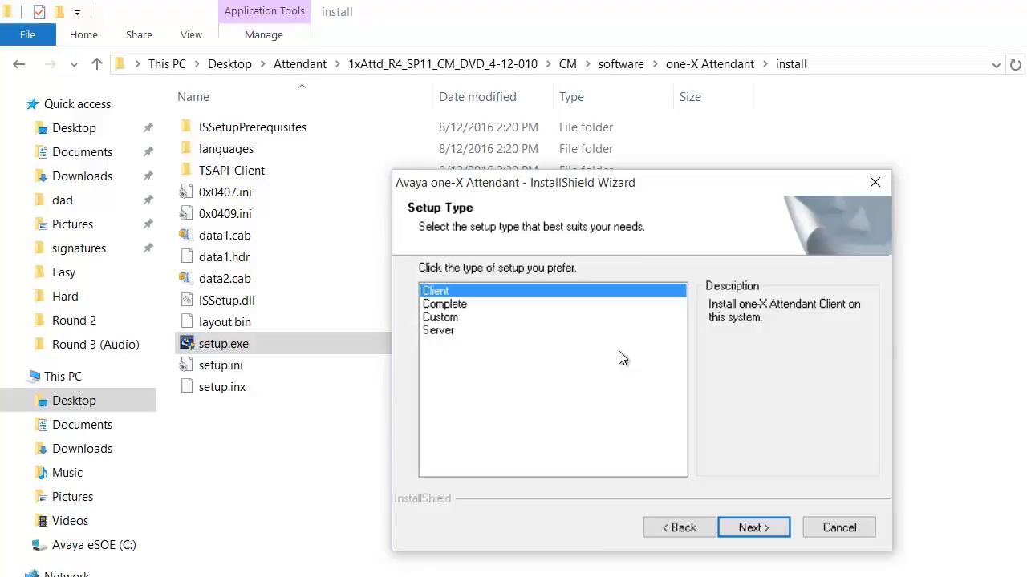
Compare the Custom and Server descriptions, then pick the Complete setup type and continue.
left_click(478, 305)
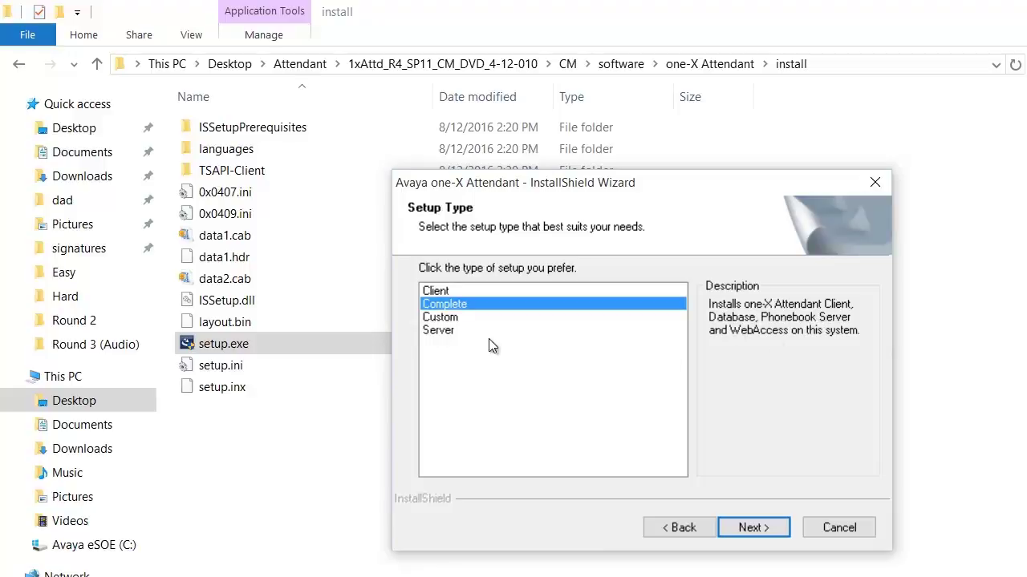
left_click(455, 317)
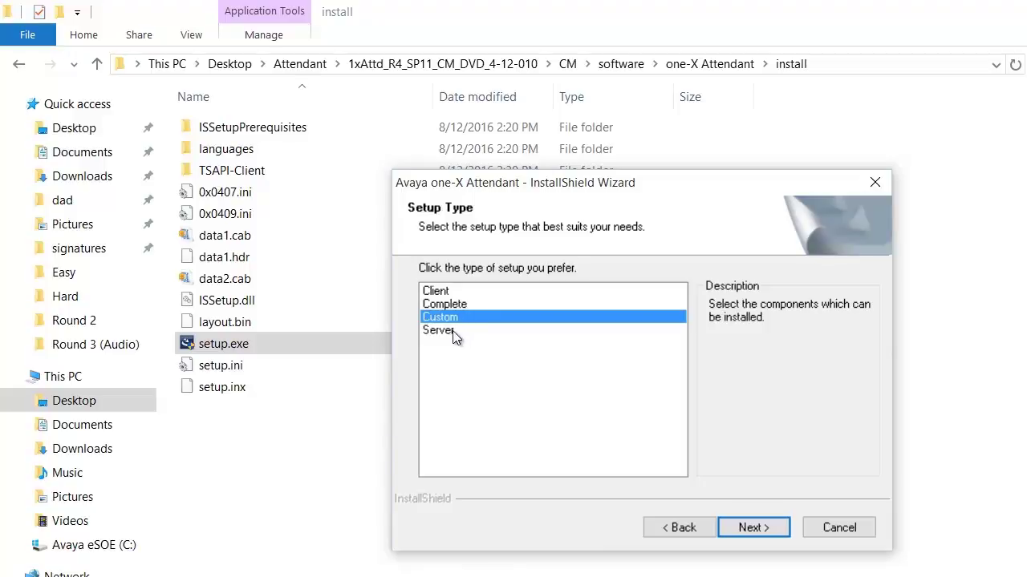
left_click(452, 331)
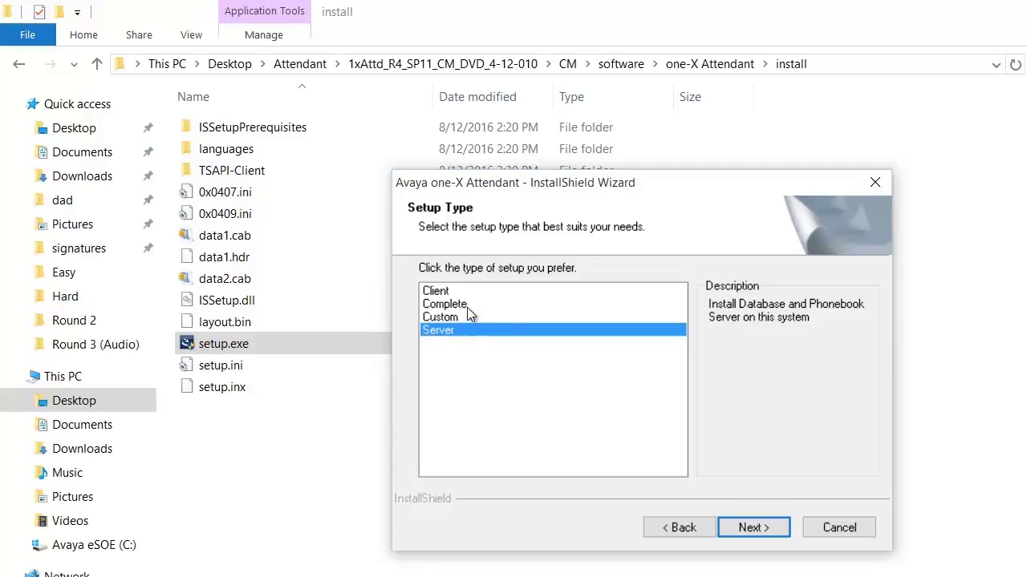
left_click(467, 307)
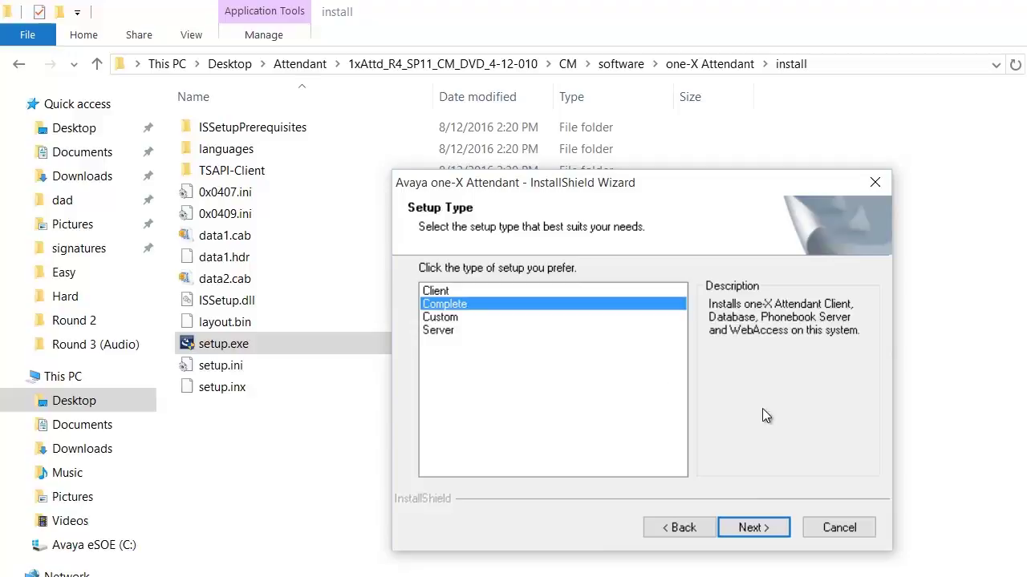
left_click(752, 528)
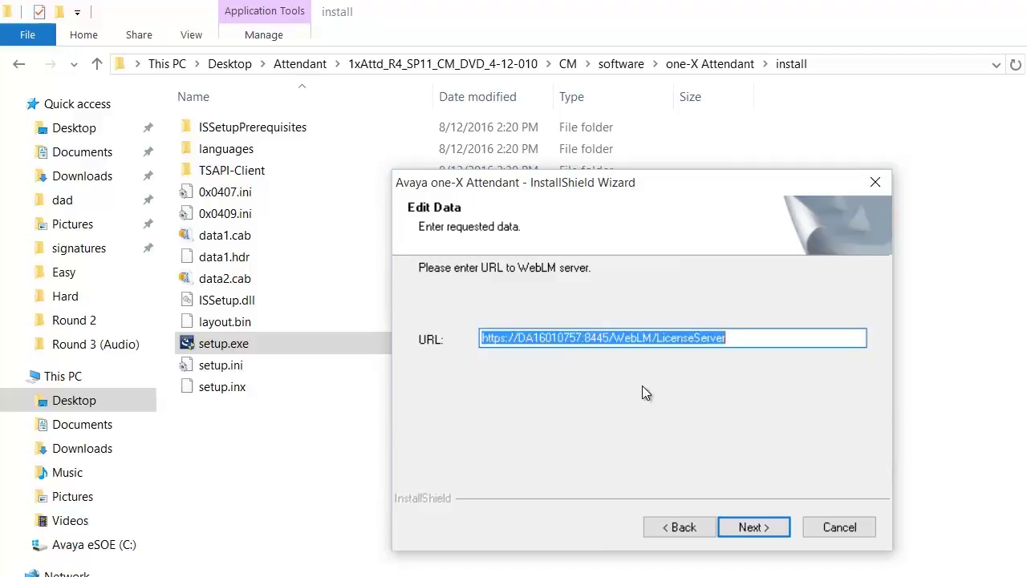
Replace port 8445 with 8443 in the pre-filled WebLM server URL and continue.
left_click(631, 337)
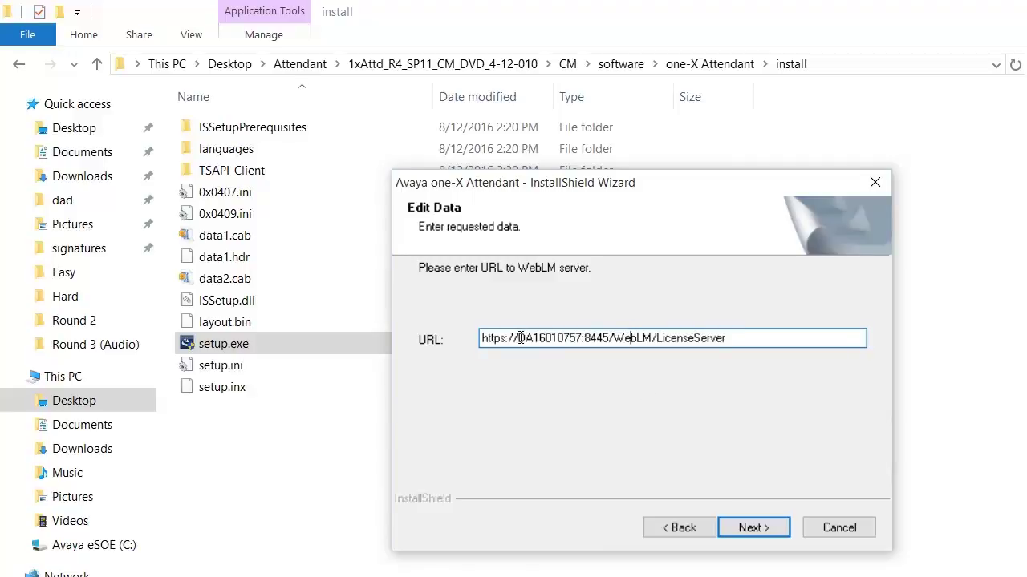
left_click_drag(518, 337, 609, 338)
key("Delete")
type("8443")
left_click_drag(585, 337, 613, 337)
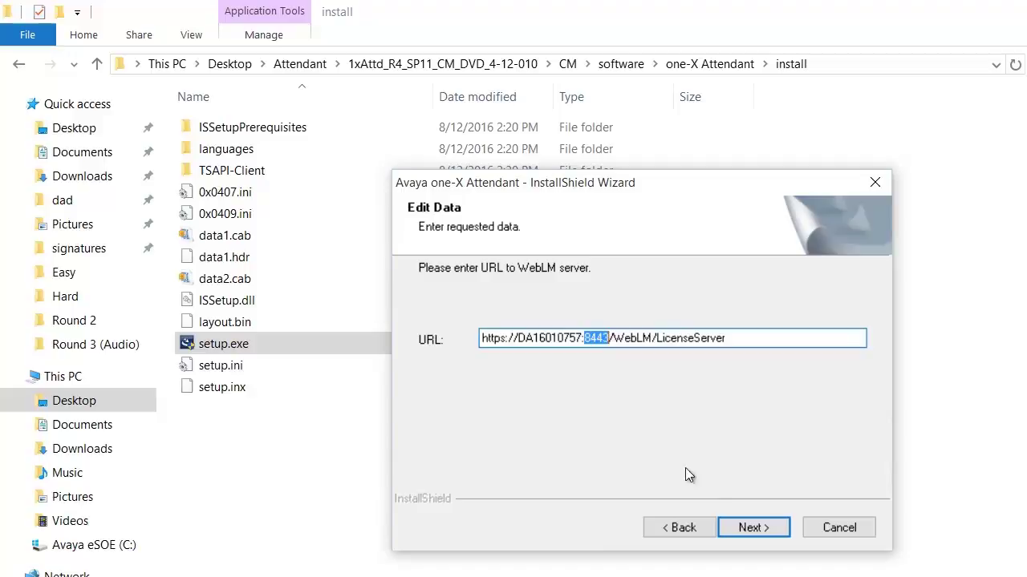
left_click(745, 529)
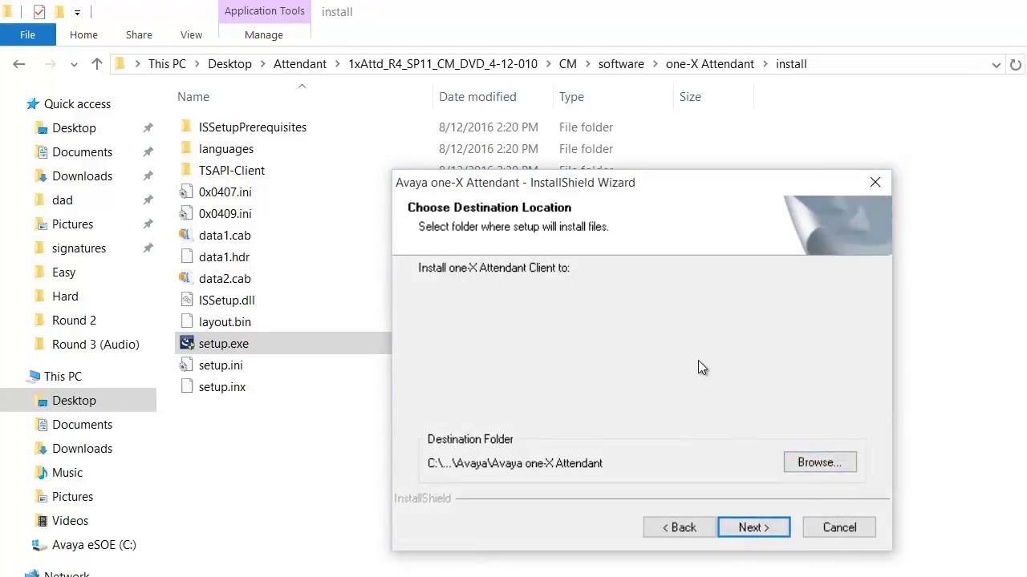
left_click(806, 463)
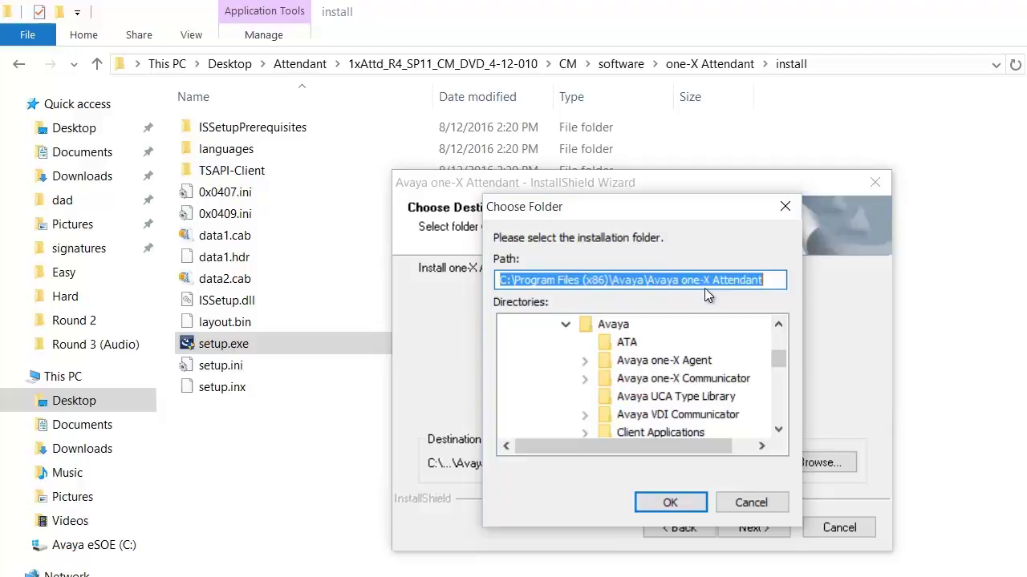
left_click_drag(514, 280, 612, 287)
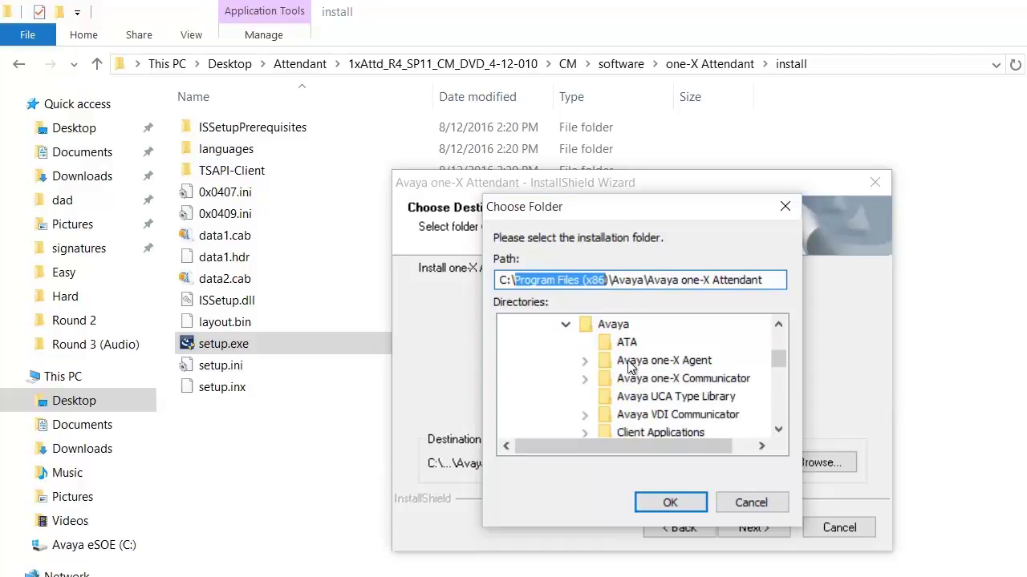
left_click(651, 504)
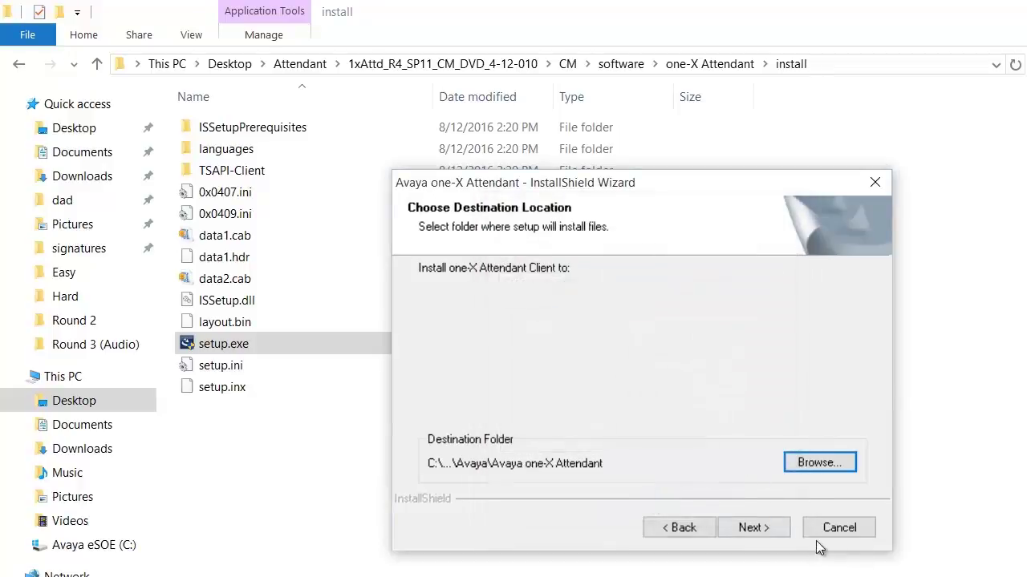
Keep the default client and server folders, database and phonebook ports, and prefilled database password.
left_click(775, 529)
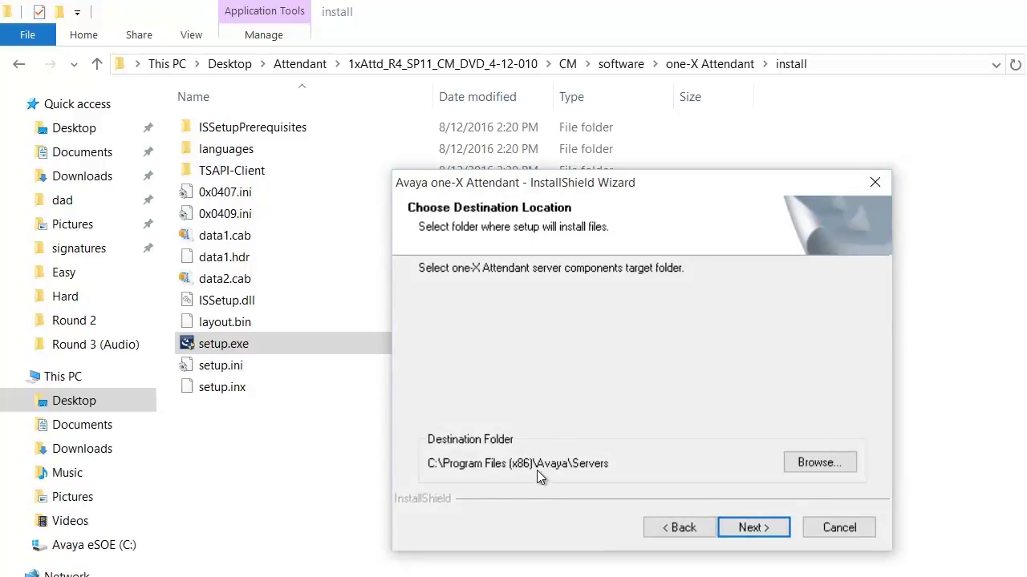
left_click(756, 530)
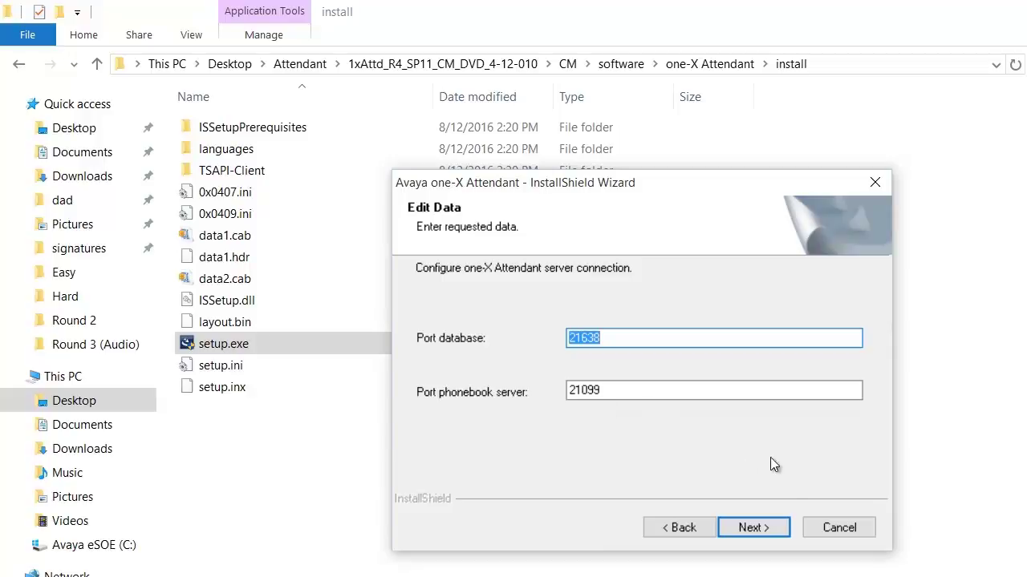
left_click(756, 531)
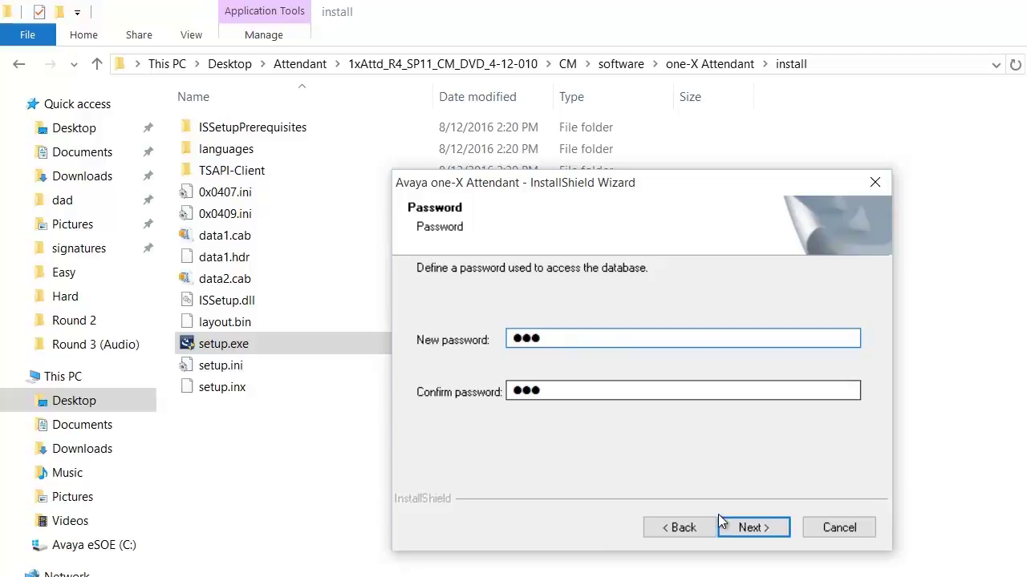
left_click(771, 531)
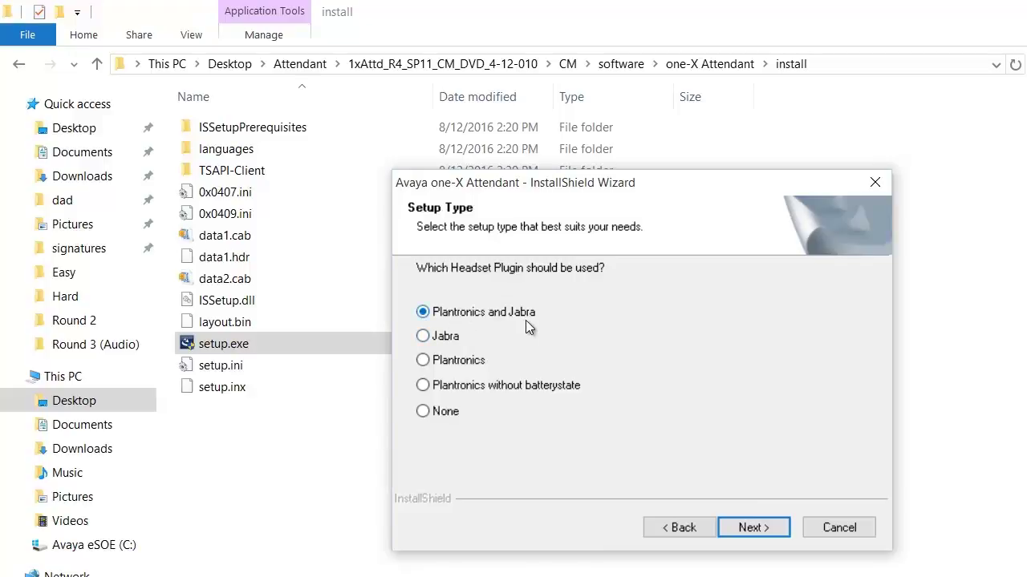
Keep the Plantronics and Jabra headset plugin and set Instant Messaging to No.
left_click(768, 533)
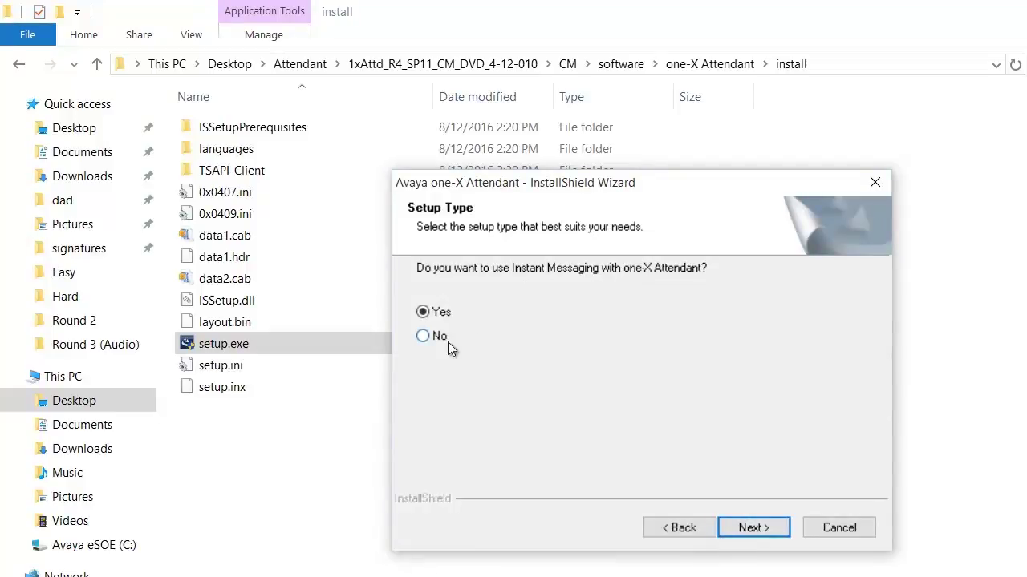
left_click(419, 338)
left_click(752, 528)
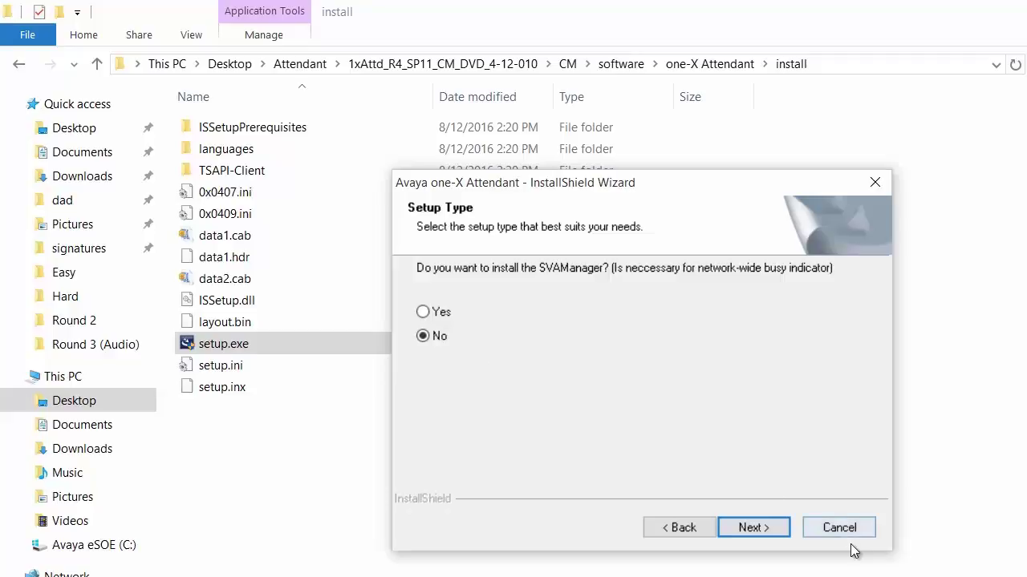
Decline SVAManager, Presence and Terminal Server, keep web access on port 21080, and add a desktop shortcut.
left_click(754, 529)
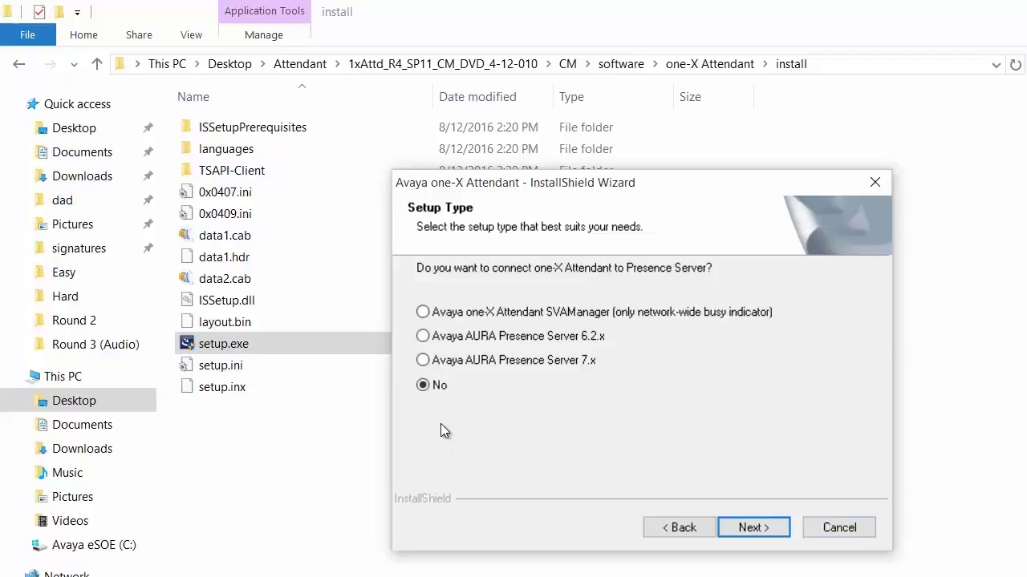
left_click(754, 528)
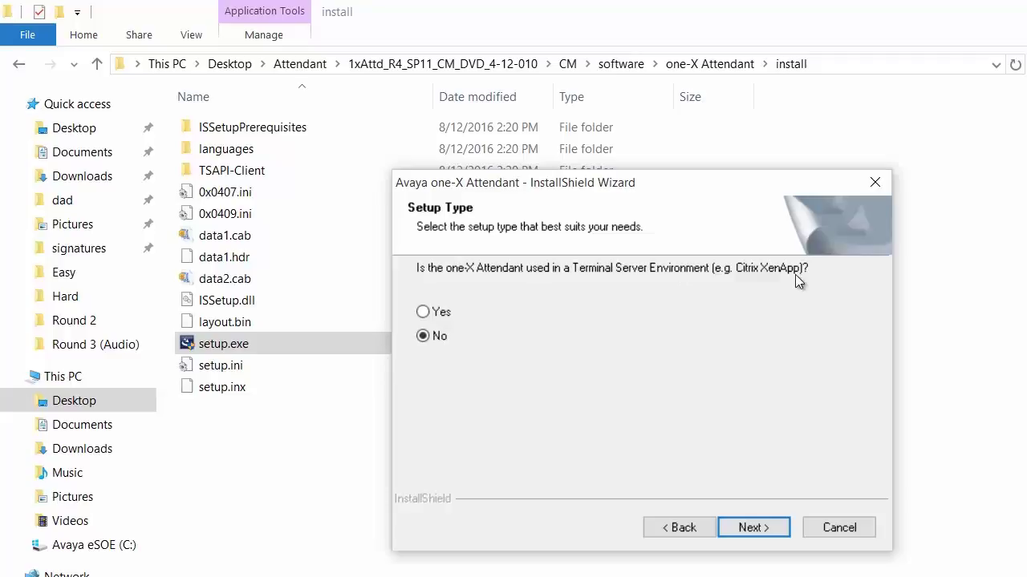
left_click(758, 532)
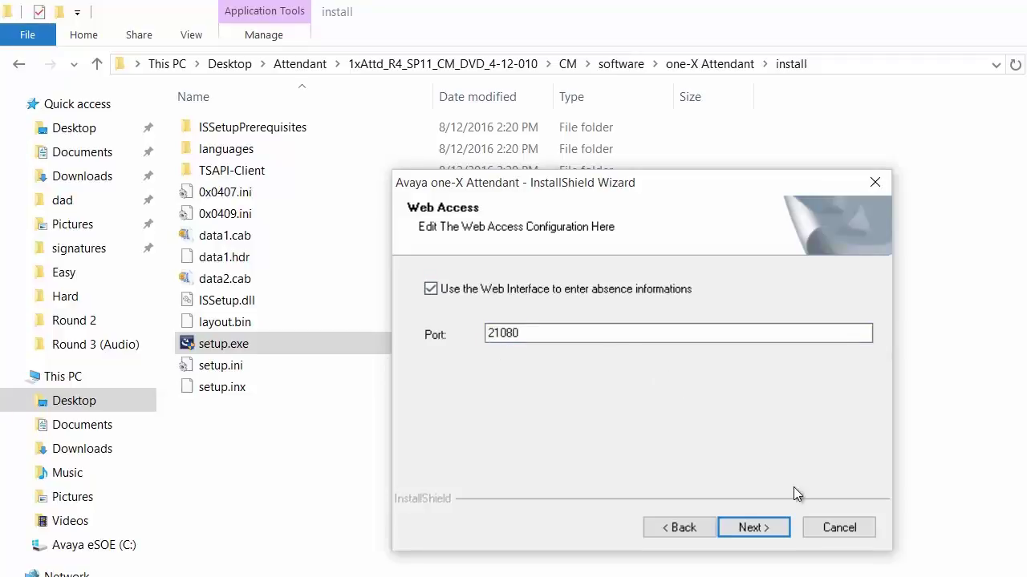
left_click(769, 528)
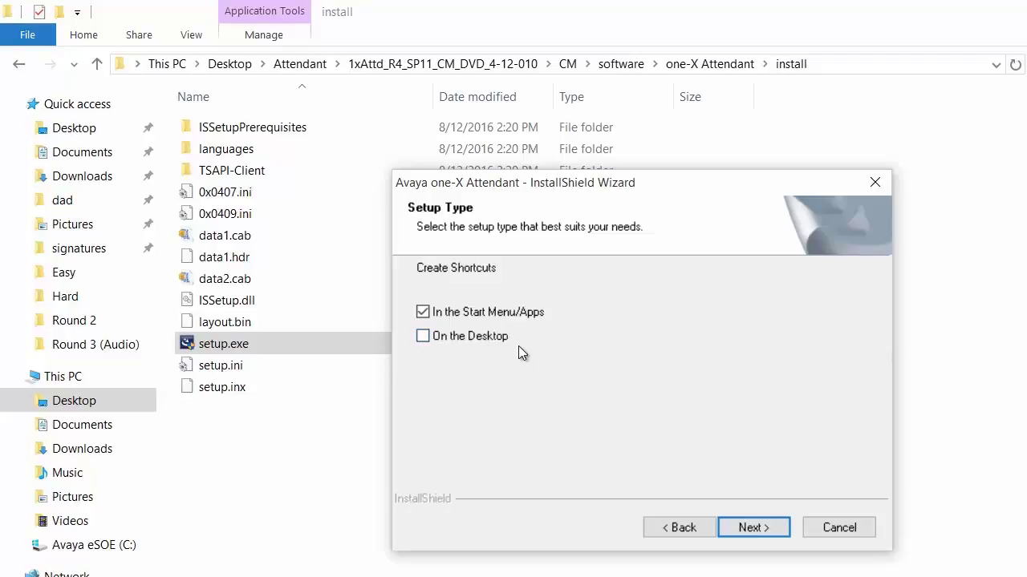
left_click(422, 338)
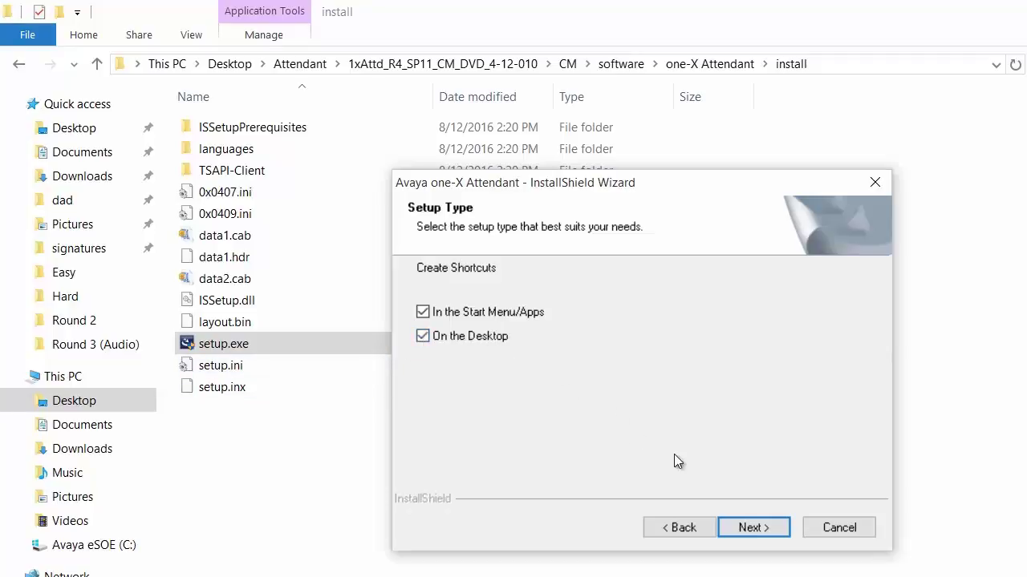
Confirm the shortcuts, clear all additional language packs, and start the installation.
left_click(766, 529)
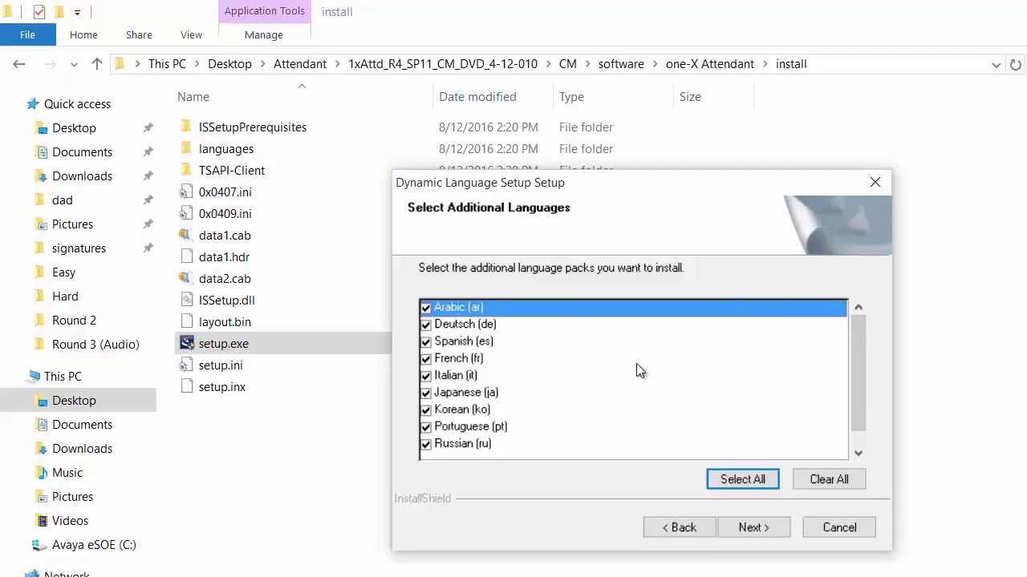
left_click(817, 486)
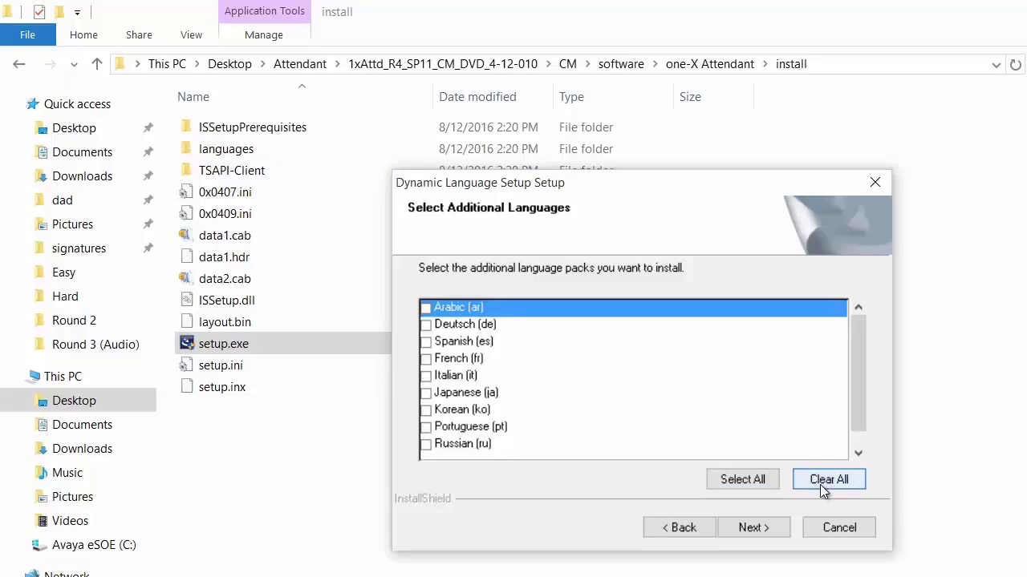
left_click(752, 527)
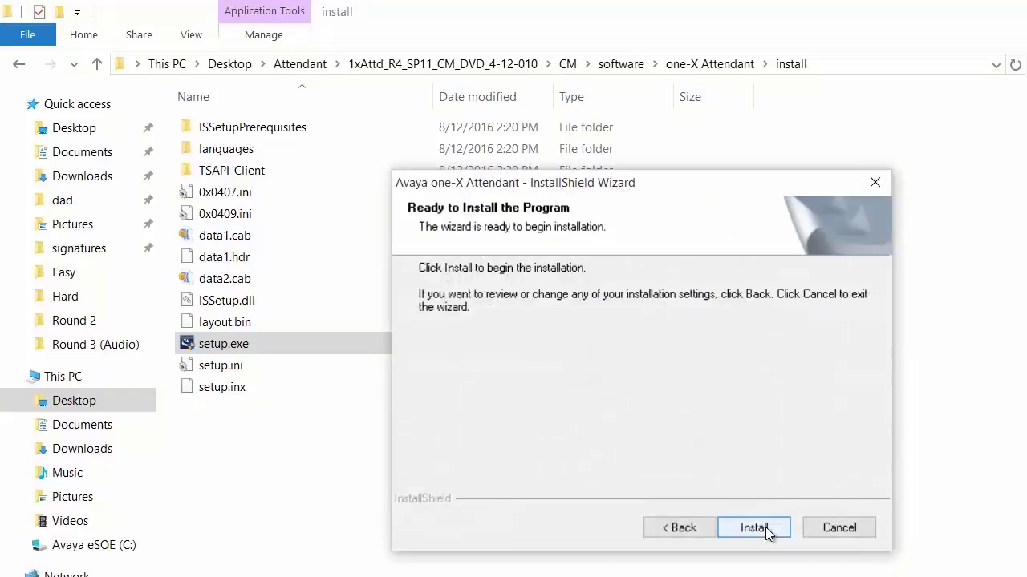
left_click(764, 529)
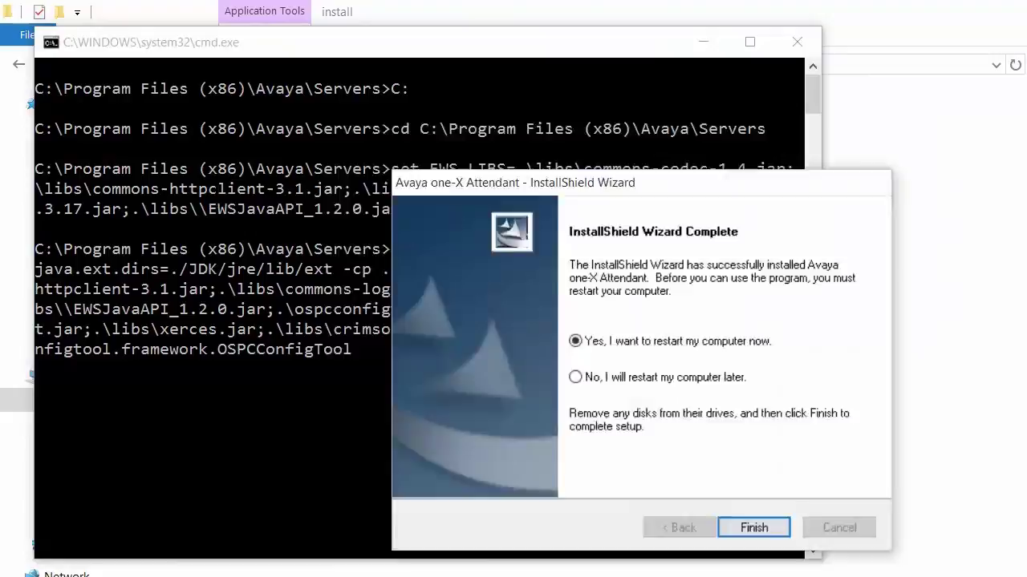
Log in to the Configuration Tool Collection as user avaya with the default password.
left_click(688, 523)
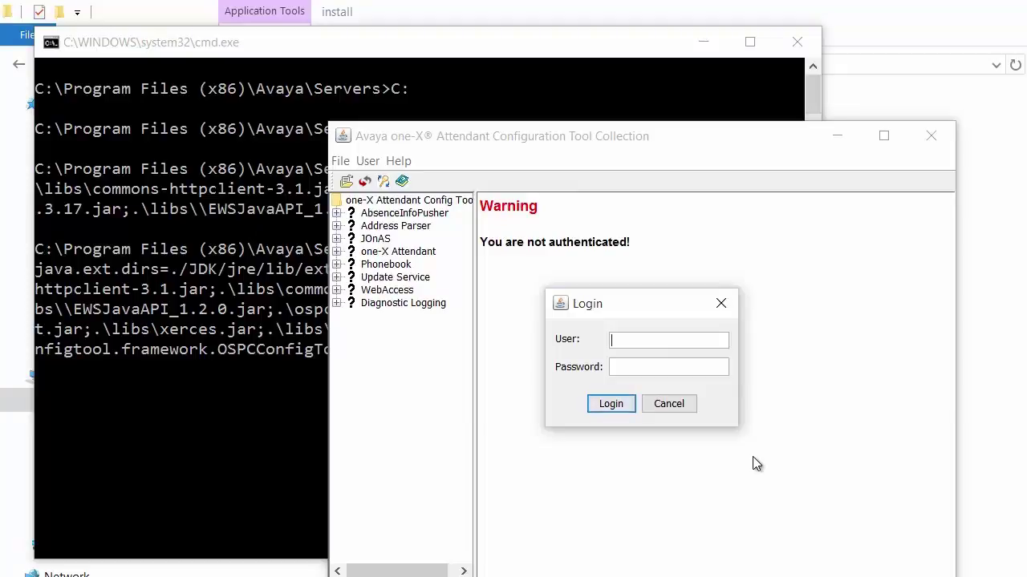
type("avaya")
left_click(658, 367)
type("avaya1")
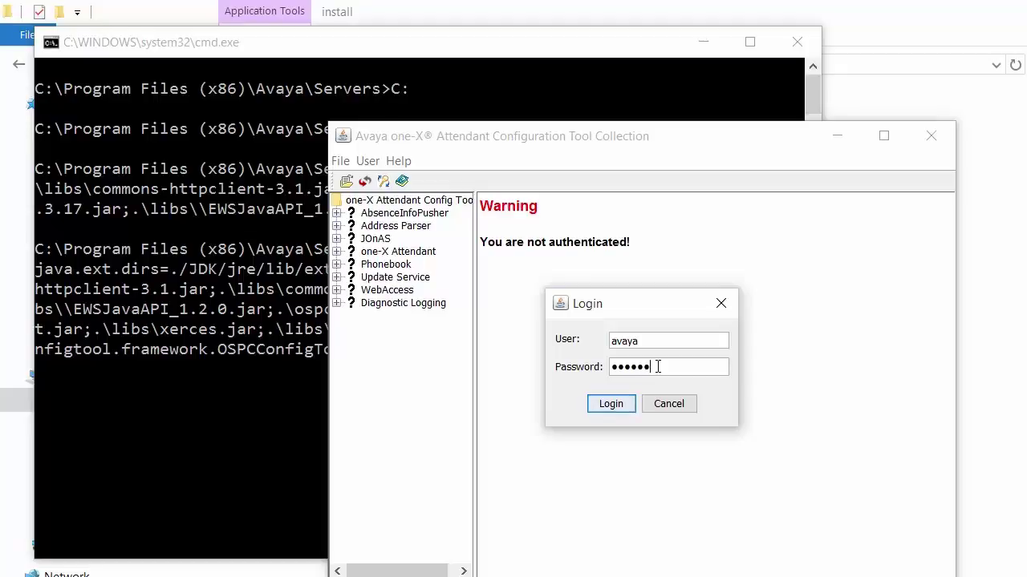
left_click(608, 405)
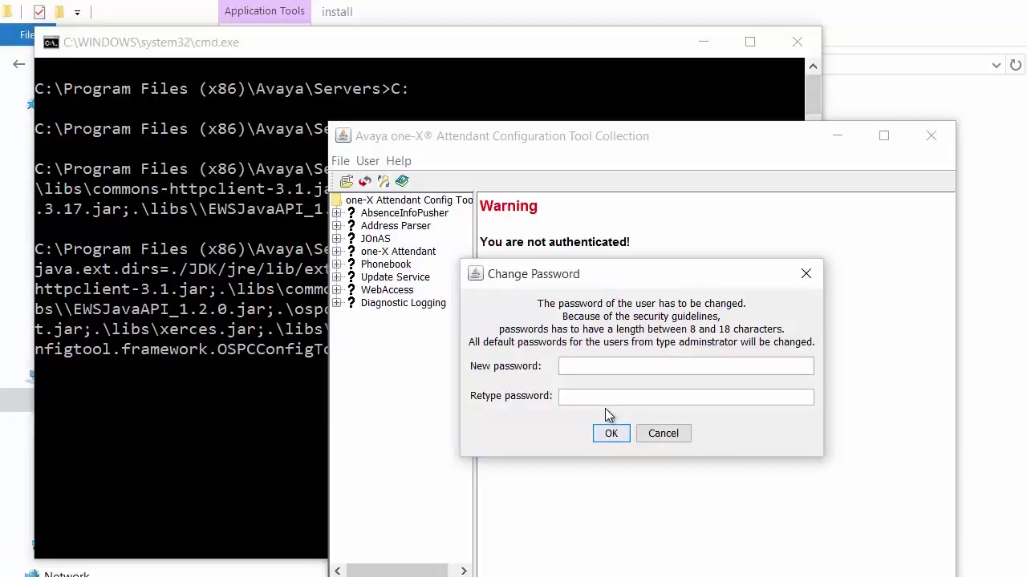
Set and confirm a new administrator password, then exit the tool via File > Exit.
type("•••••••••••••••")
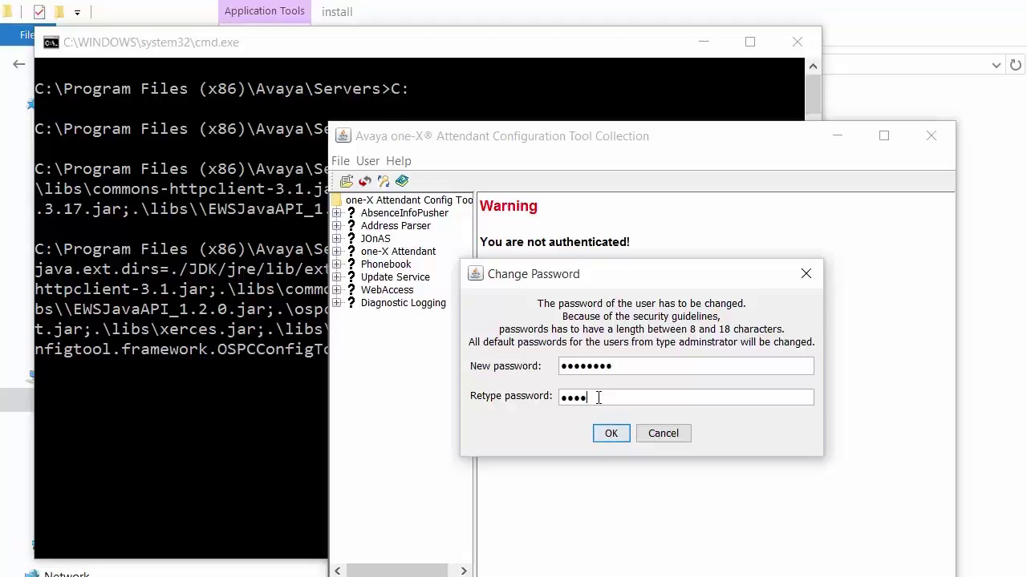
type("•")
left_click(611, 434)
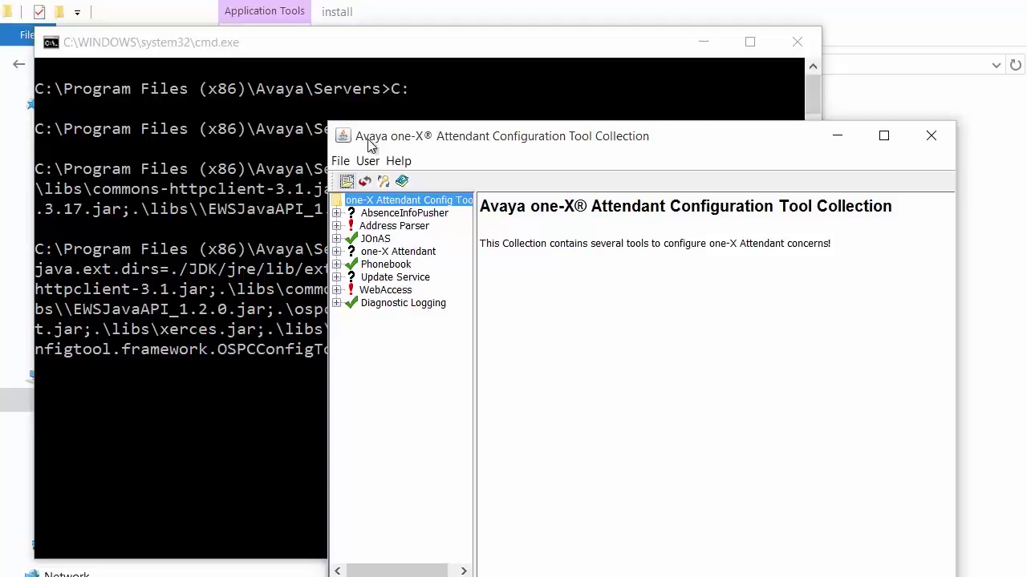
left_click(368, 161)
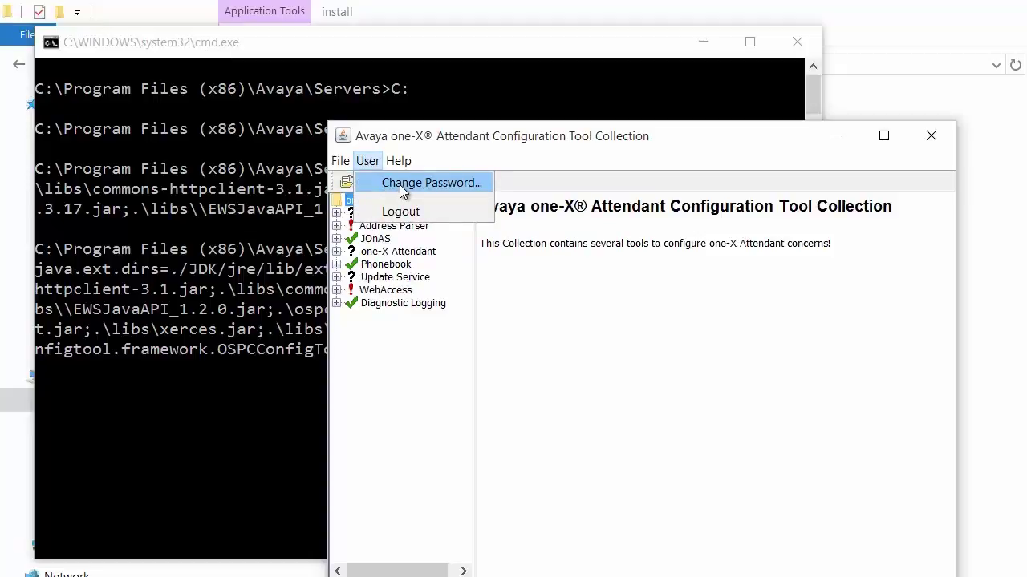
left_click(409, 464)
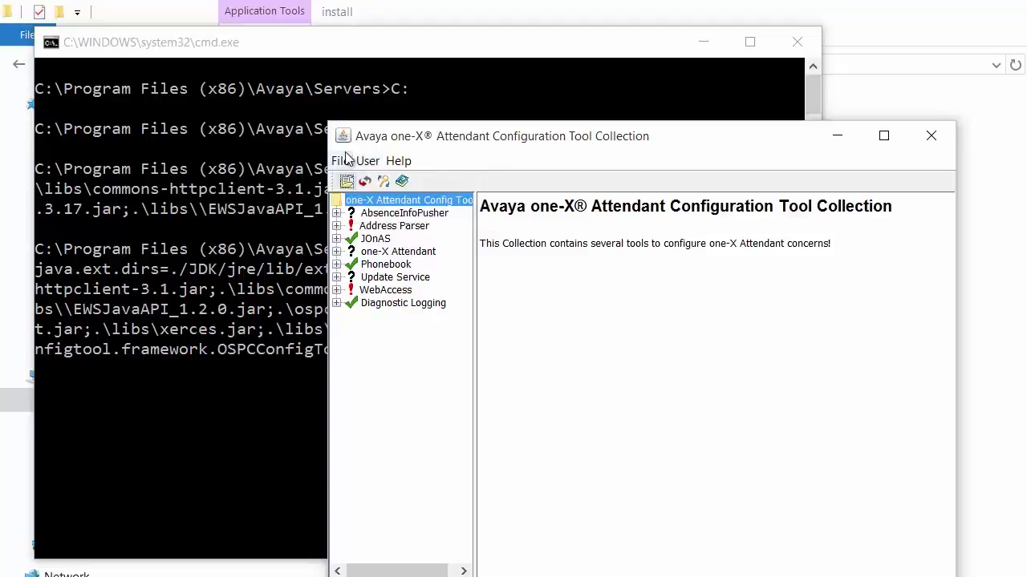
left_click(341, 162)
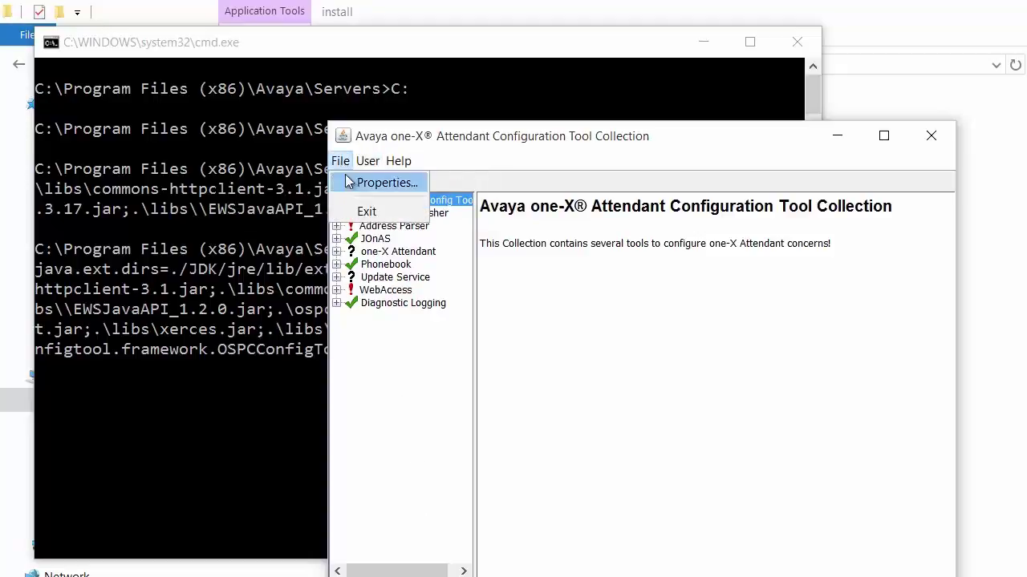
left_click(372, 215)
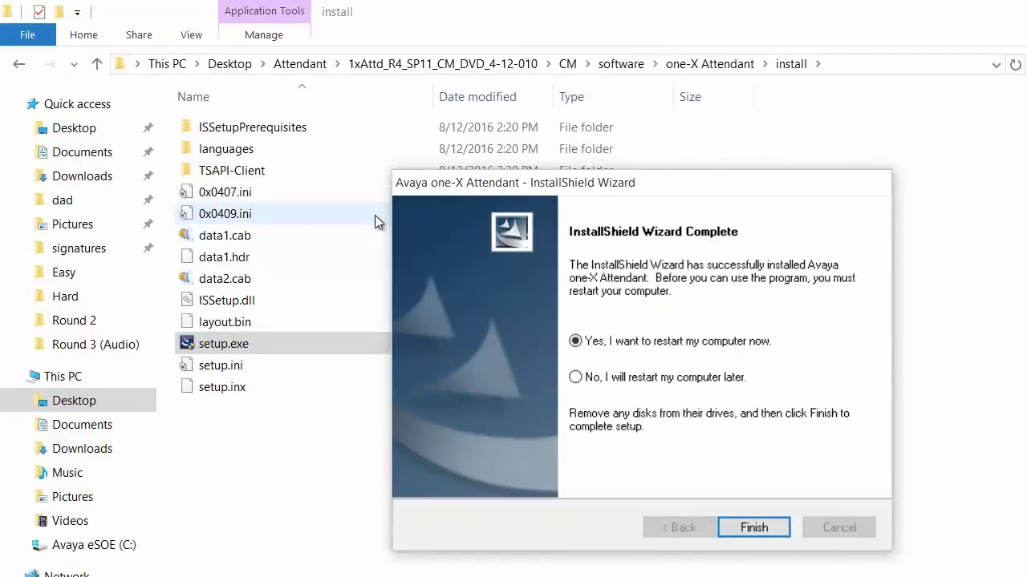
Choose 'No, I will restart my computer later' and finish the one-X Attendant setup.
left_click(576, 380)
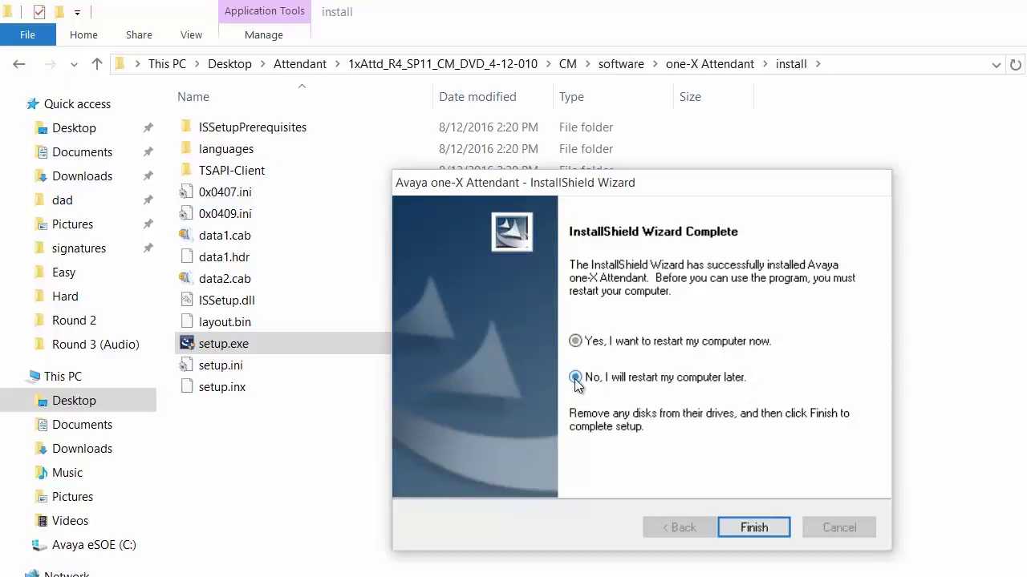
left_click(744, 529)
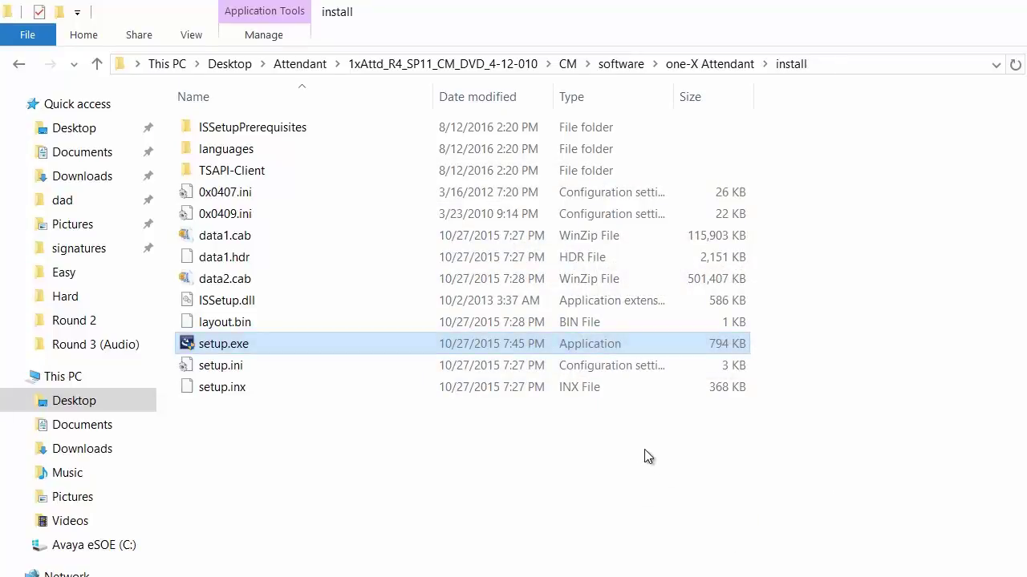
Go up to the software folder, enter WebLM and run WebLM.exe as administrator.
left_click(95, 64)
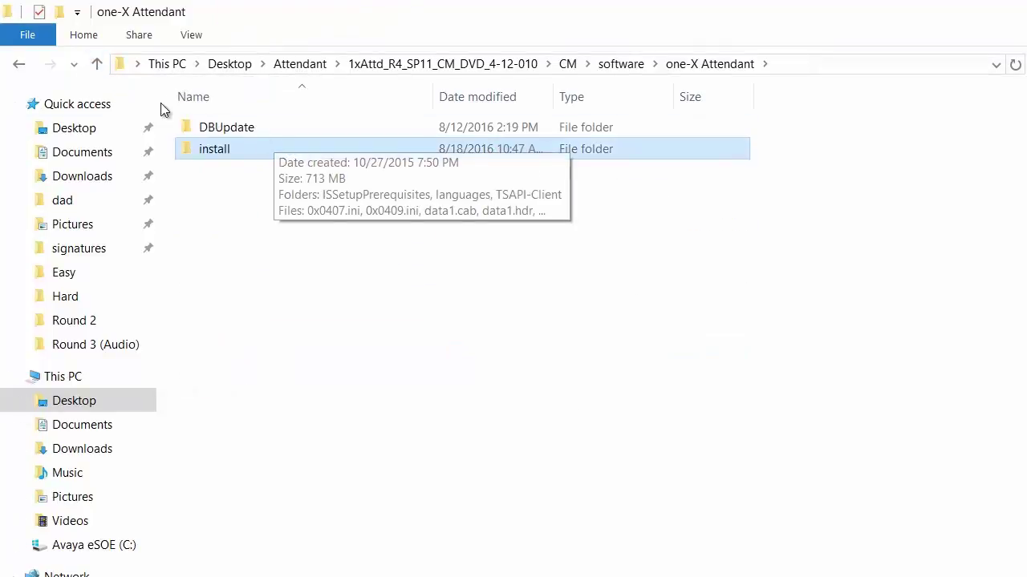
left_click(97, 64)
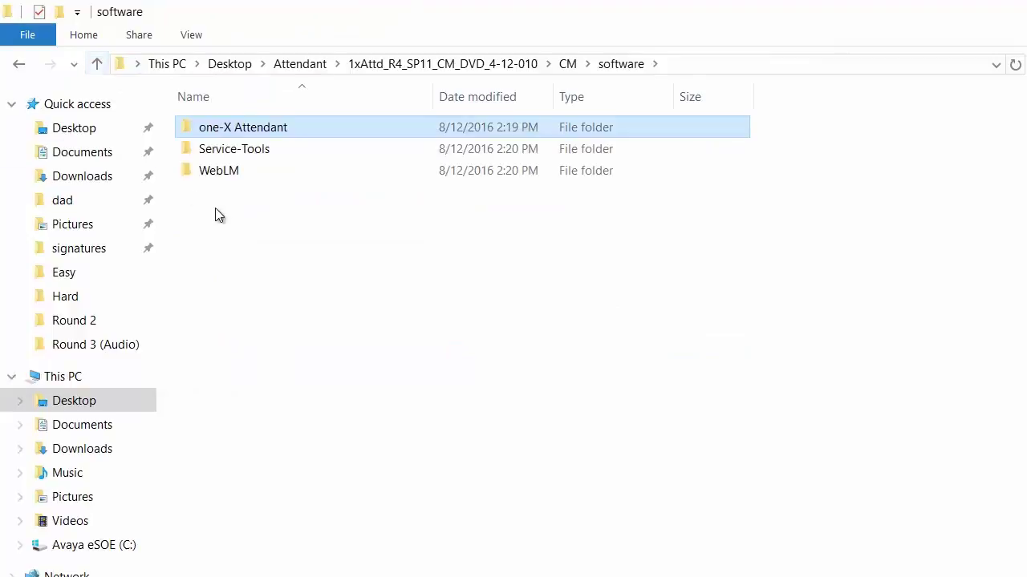
double_click(219, 173)
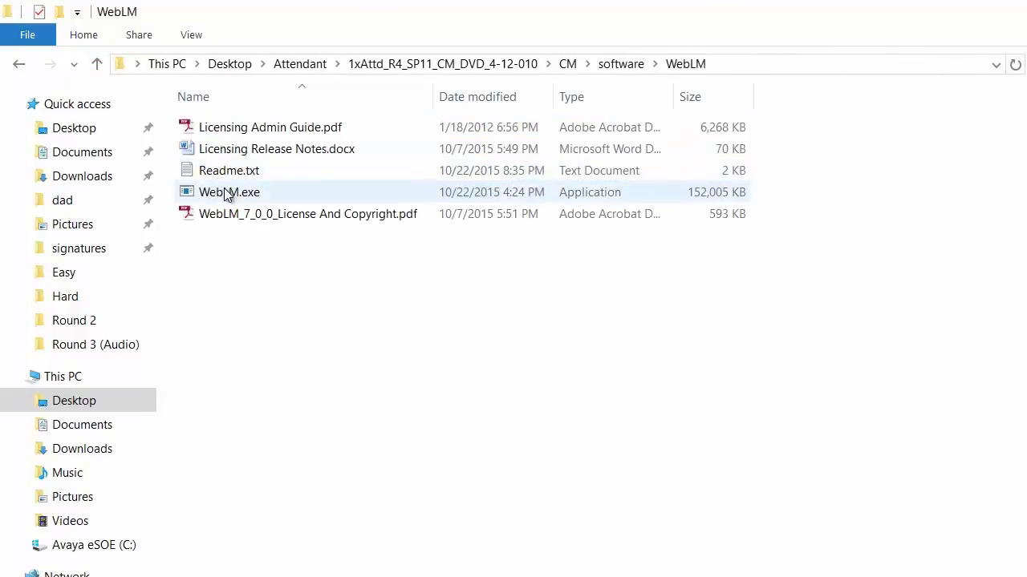
right_click(225, 193)
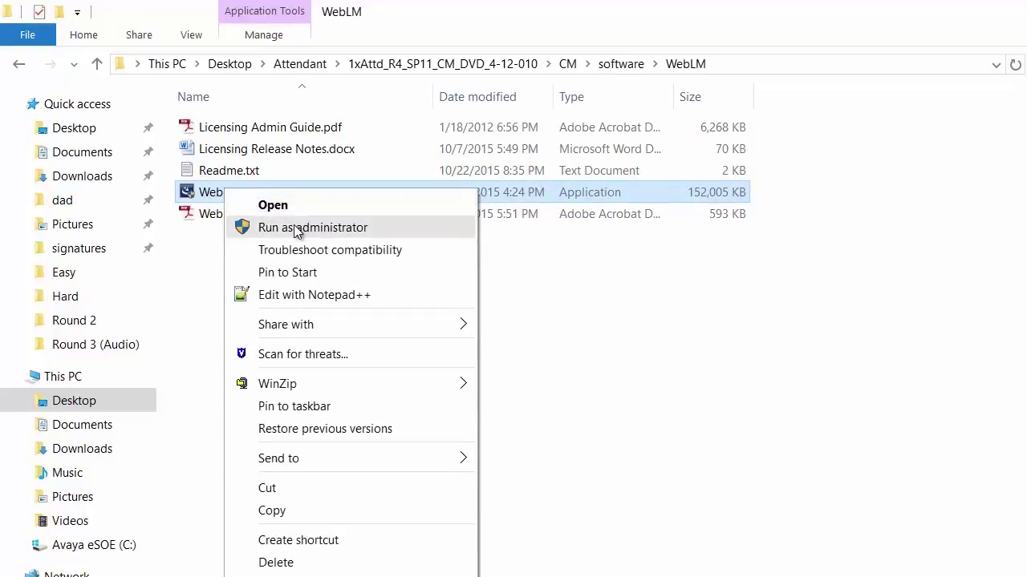
left_click(297, 229)
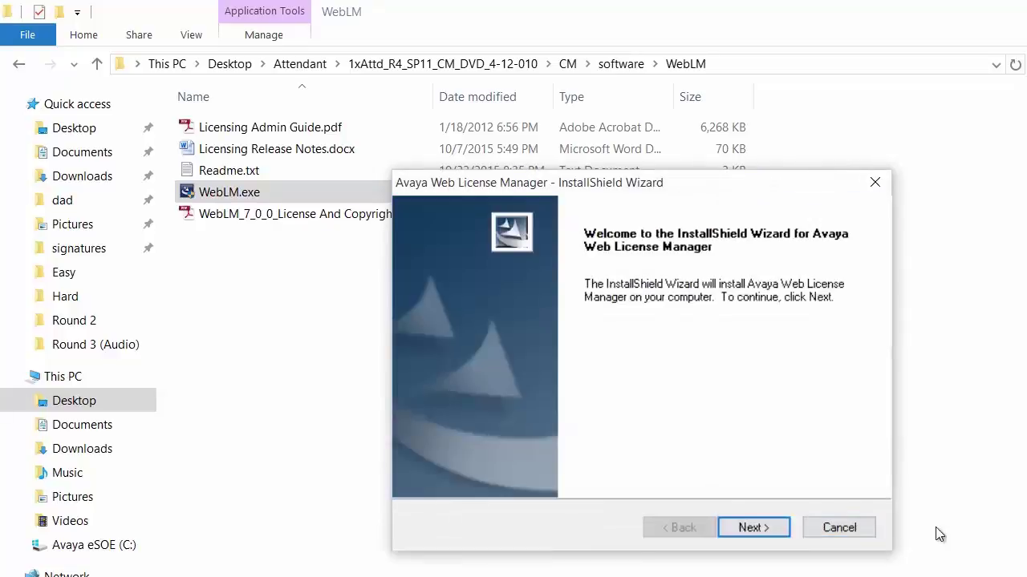
Accept the WebLM licence agreement and keep the default install folder.
left_click(753, 528)
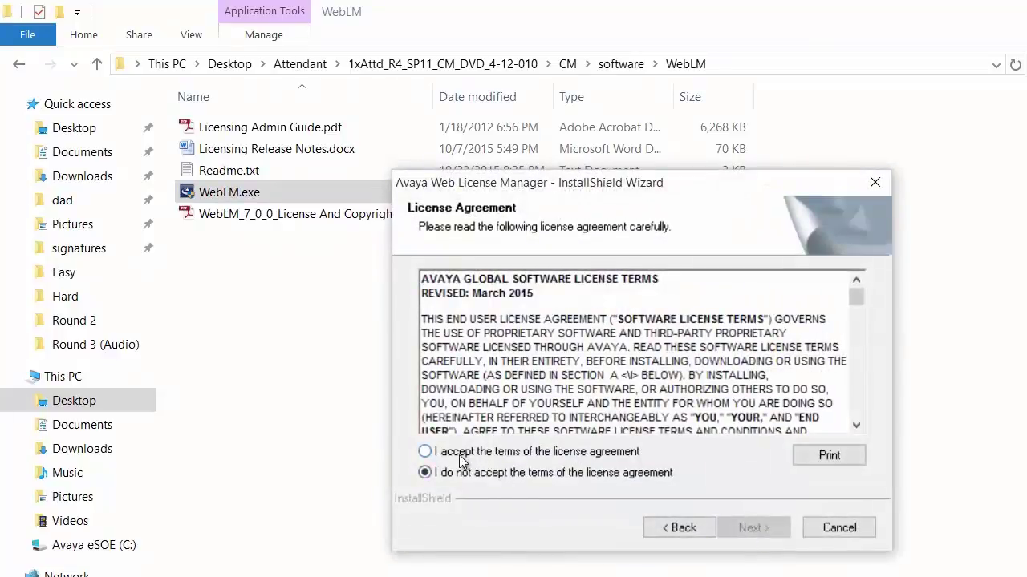
left_click(461, 454)
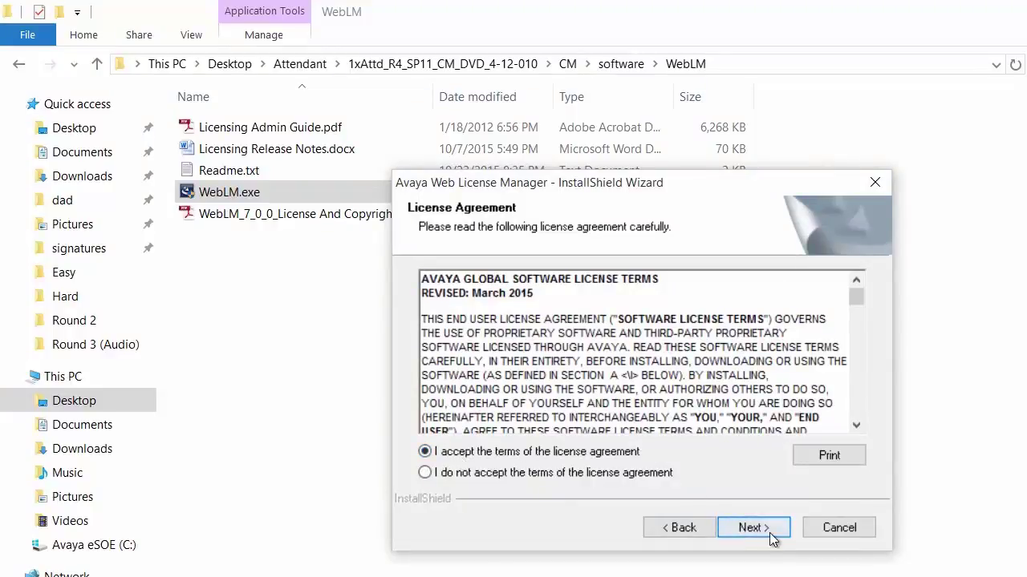
left_click(752, 528)
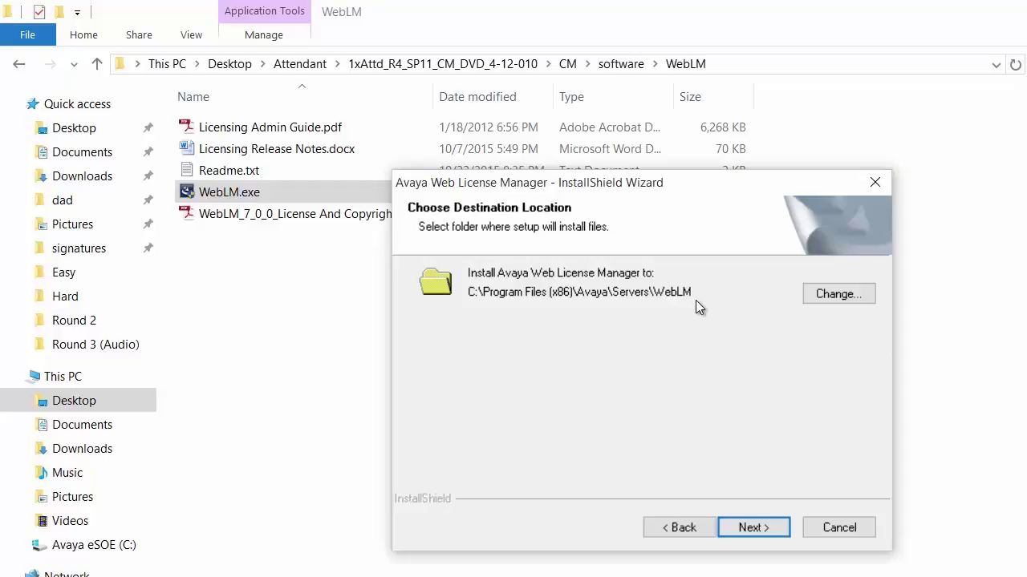
left_click(752, 528)
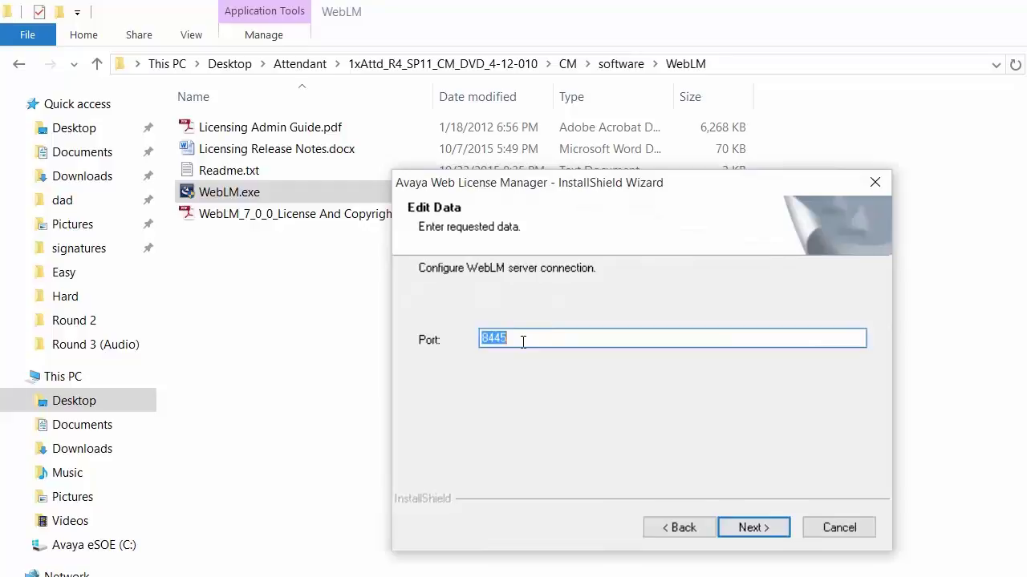
Change the port from 8445 to 8443 and install Web License Manager.
left_click(523, 342)
key("BackSpace")
type("3")
left_click(752, 529)
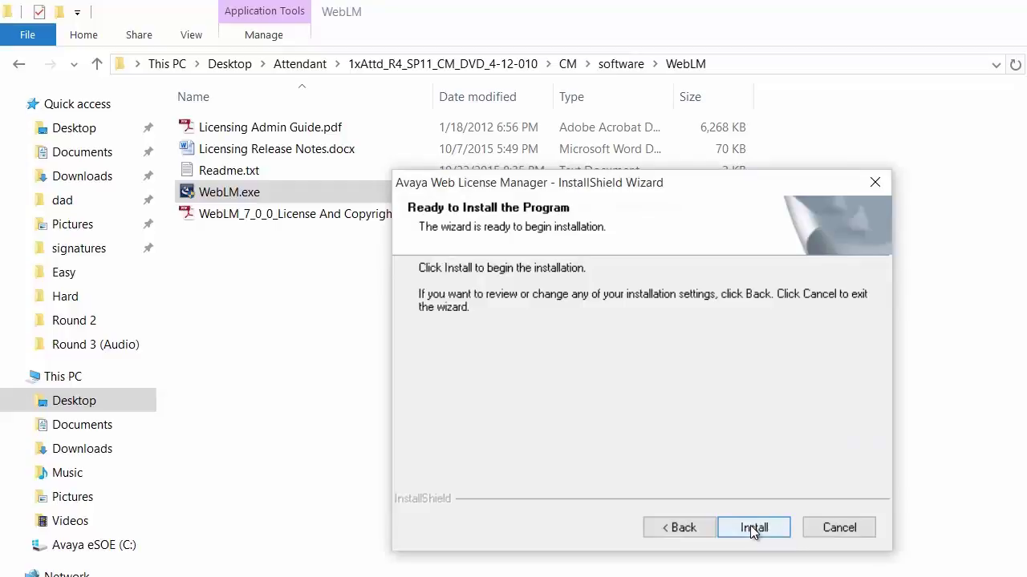
left_click(753, 530)
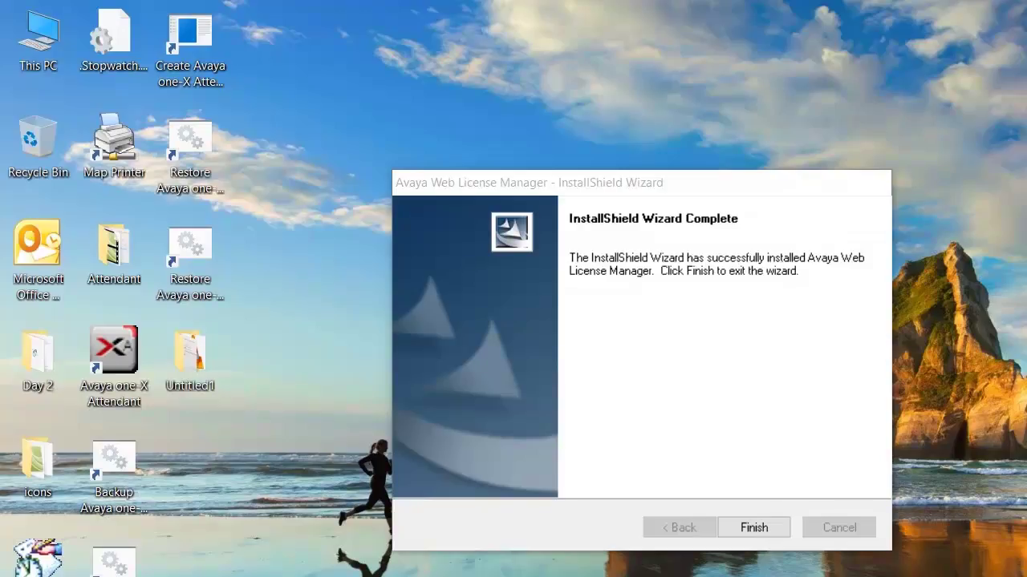
Finish the completed Web License Manager installation wizard.
left_click(753, 528)
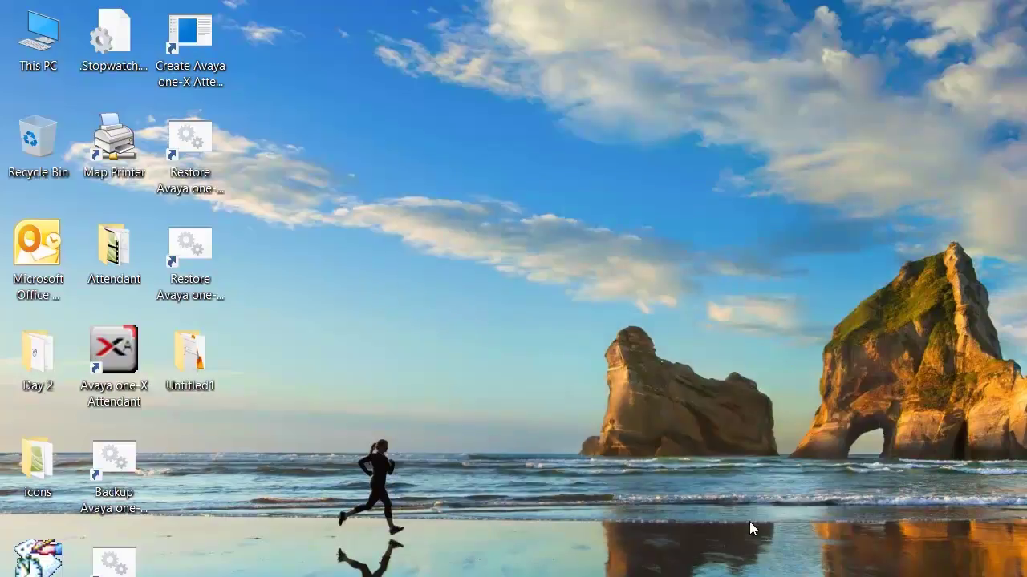